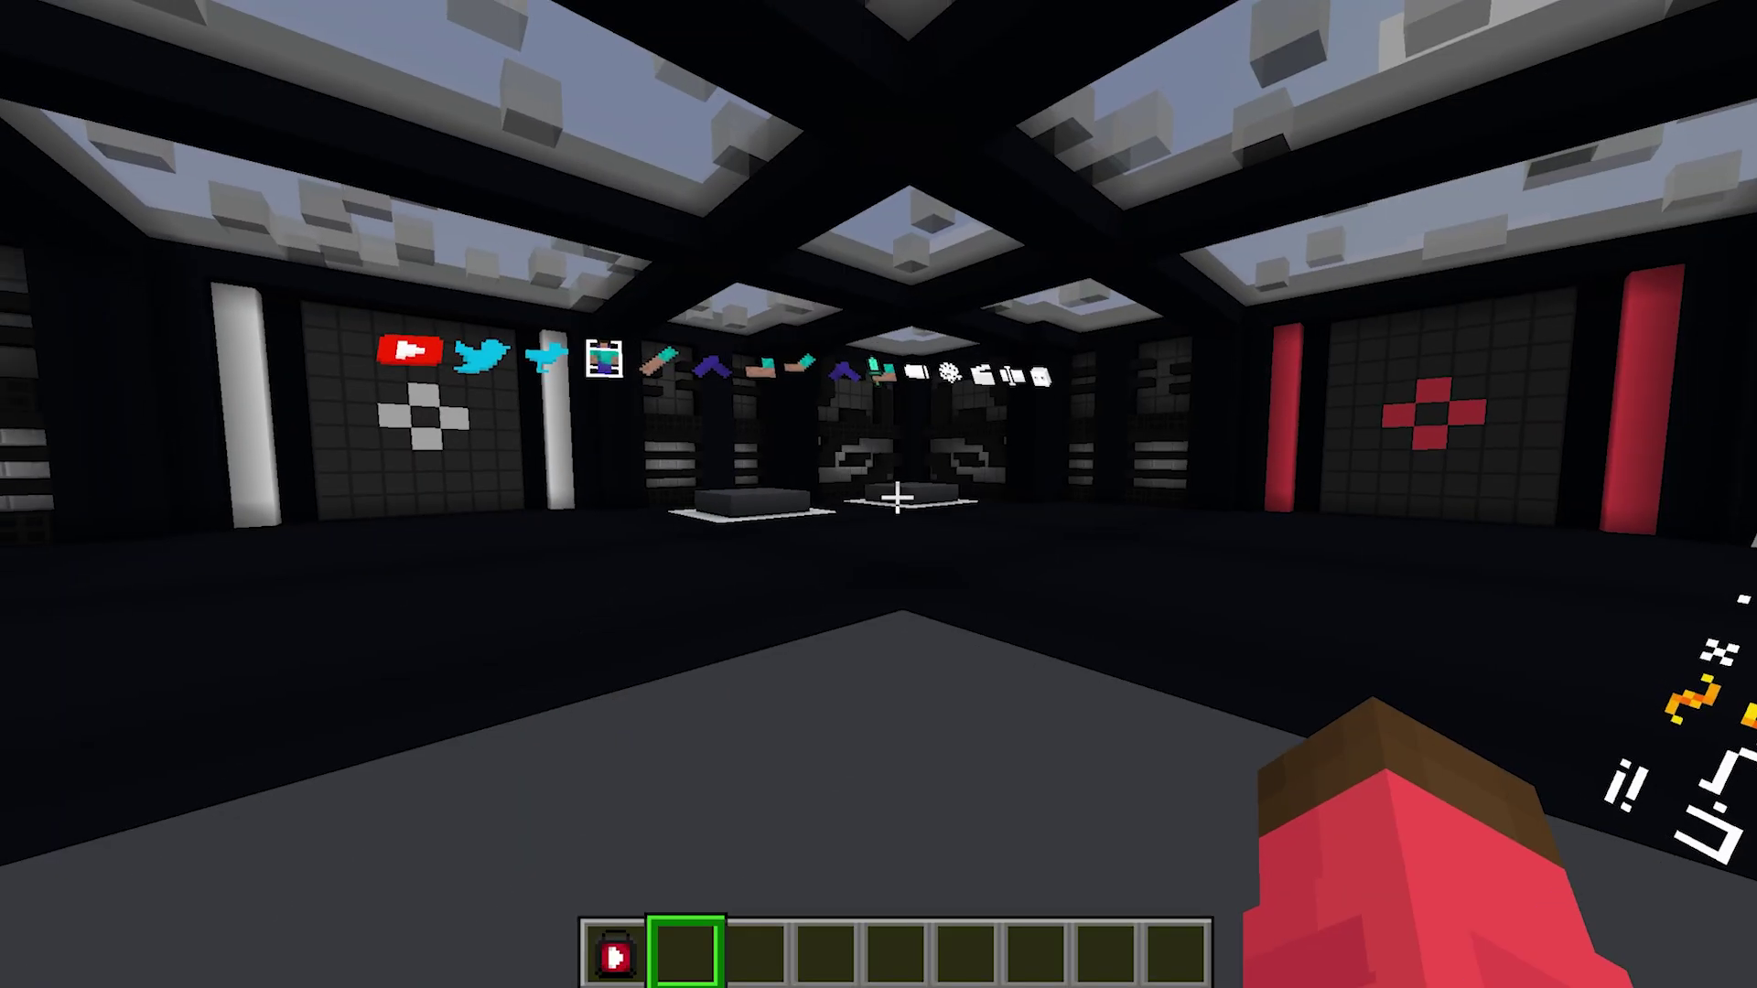
- Change the actor's Recording ID to John and record a take under it
key("0")
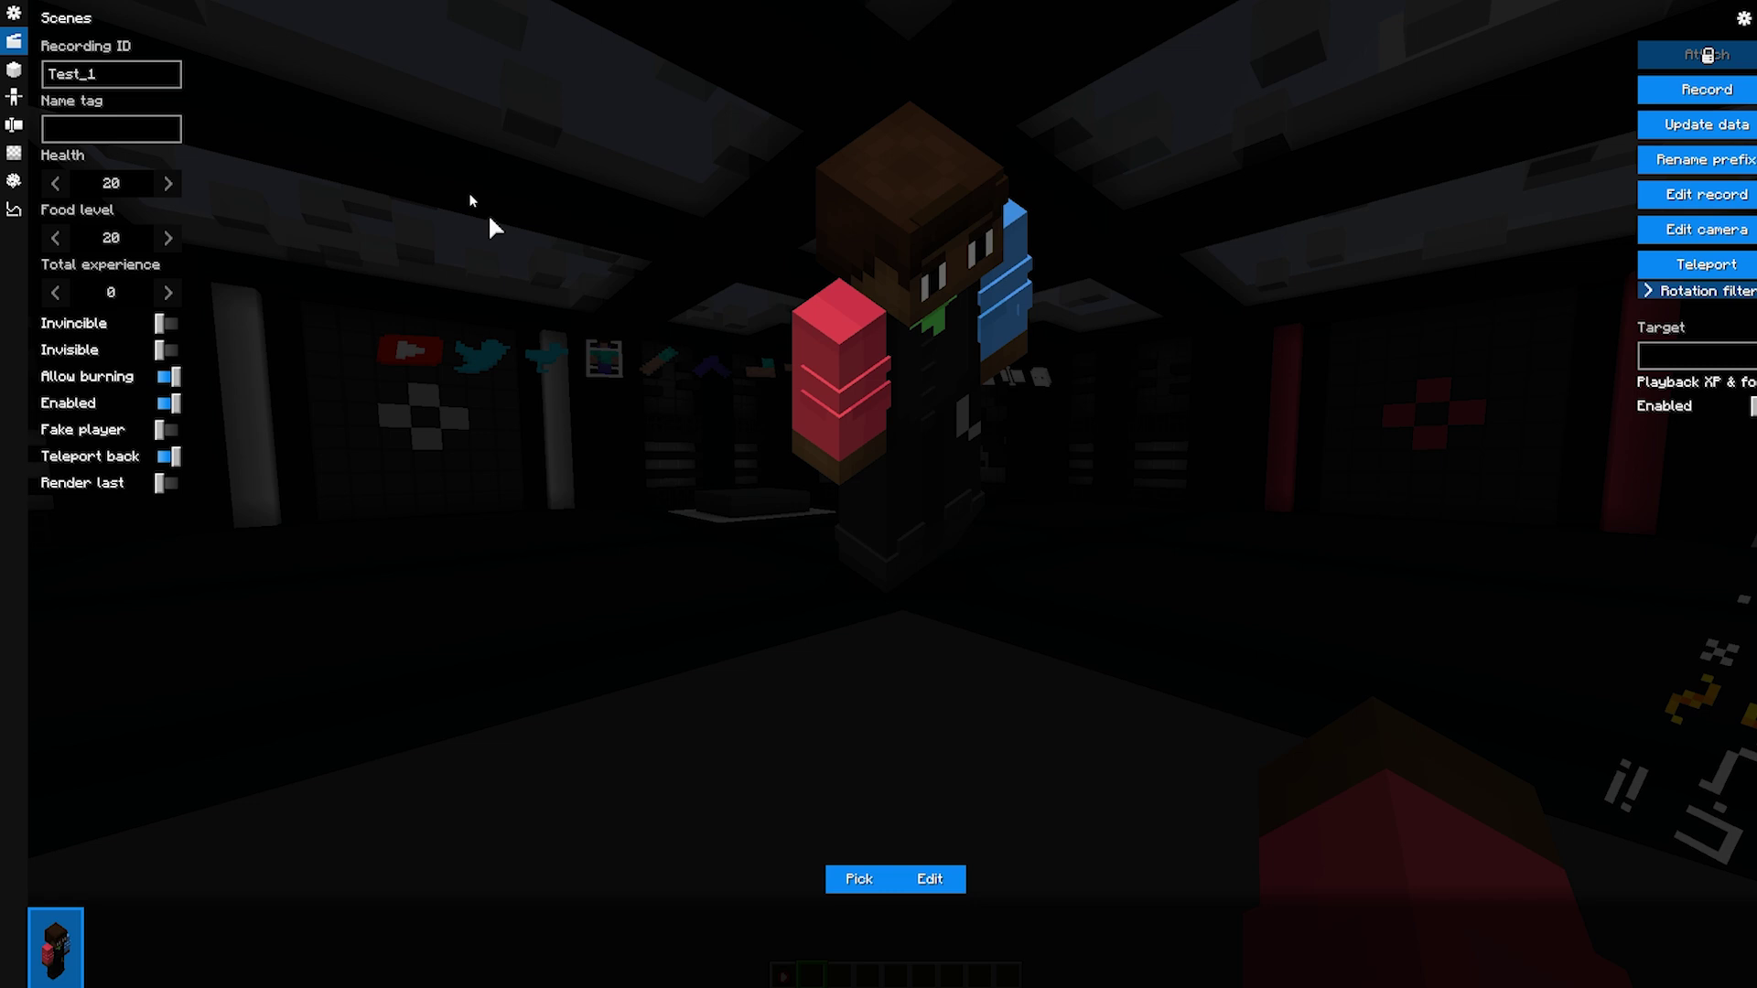
left_click(155, 81)
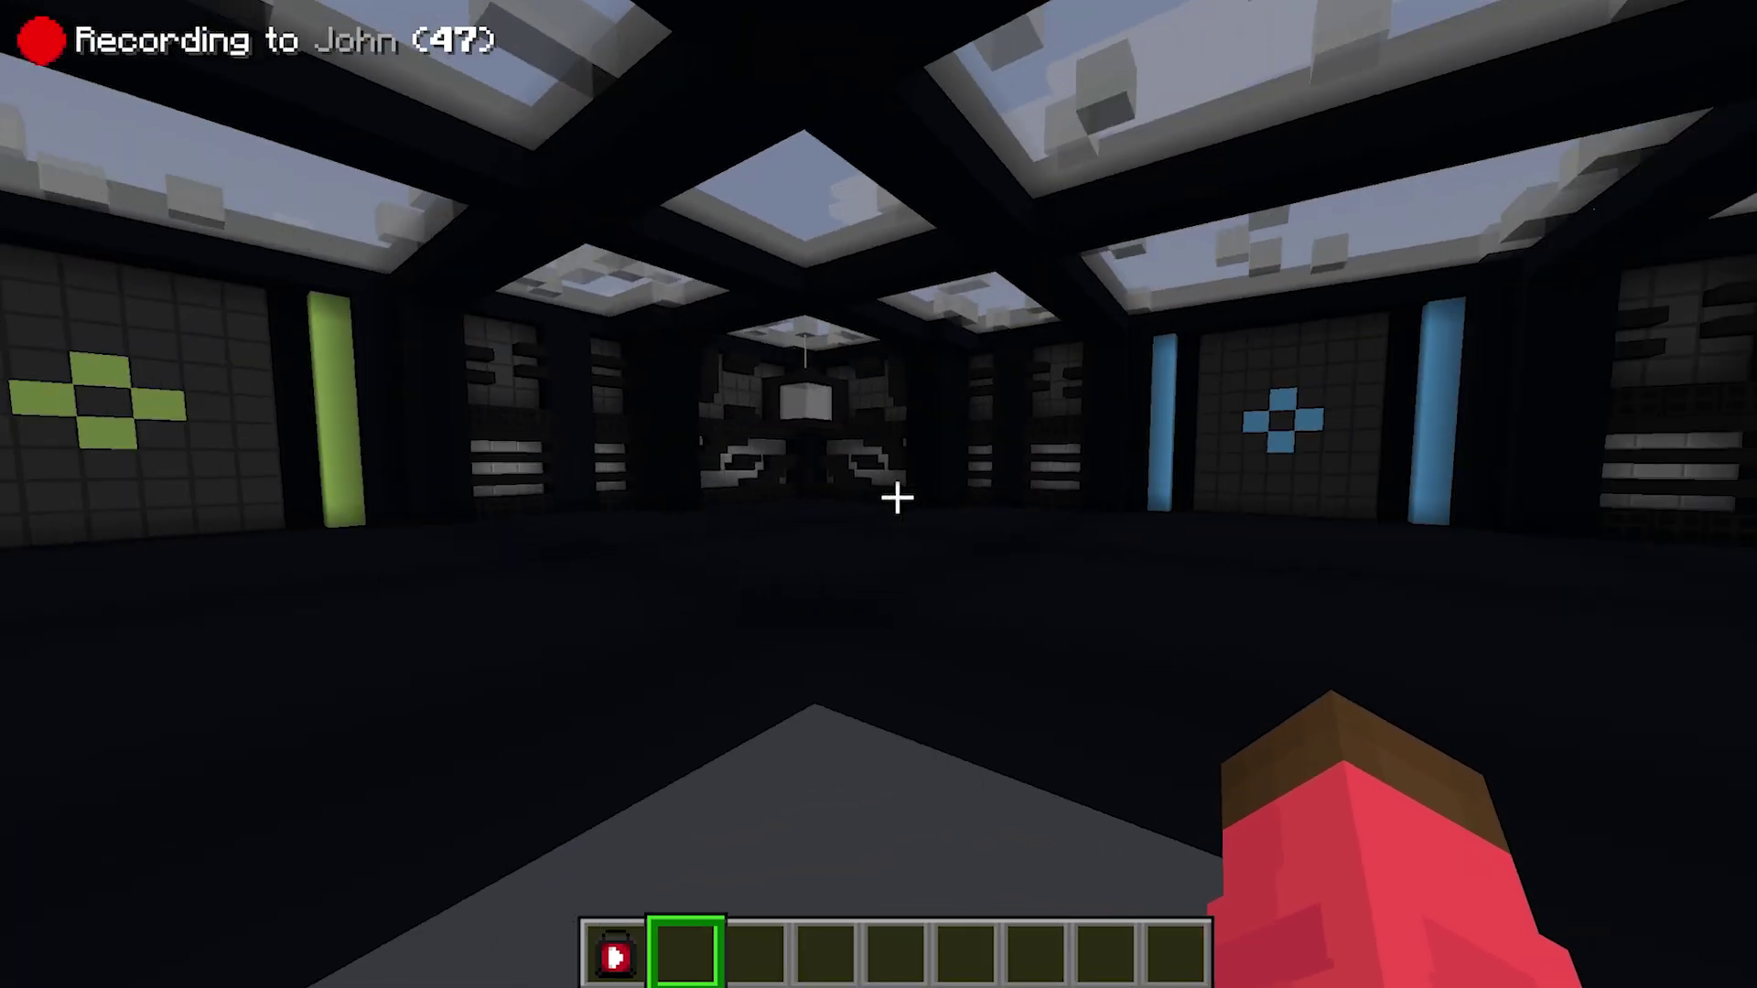
left_click(897, 498)
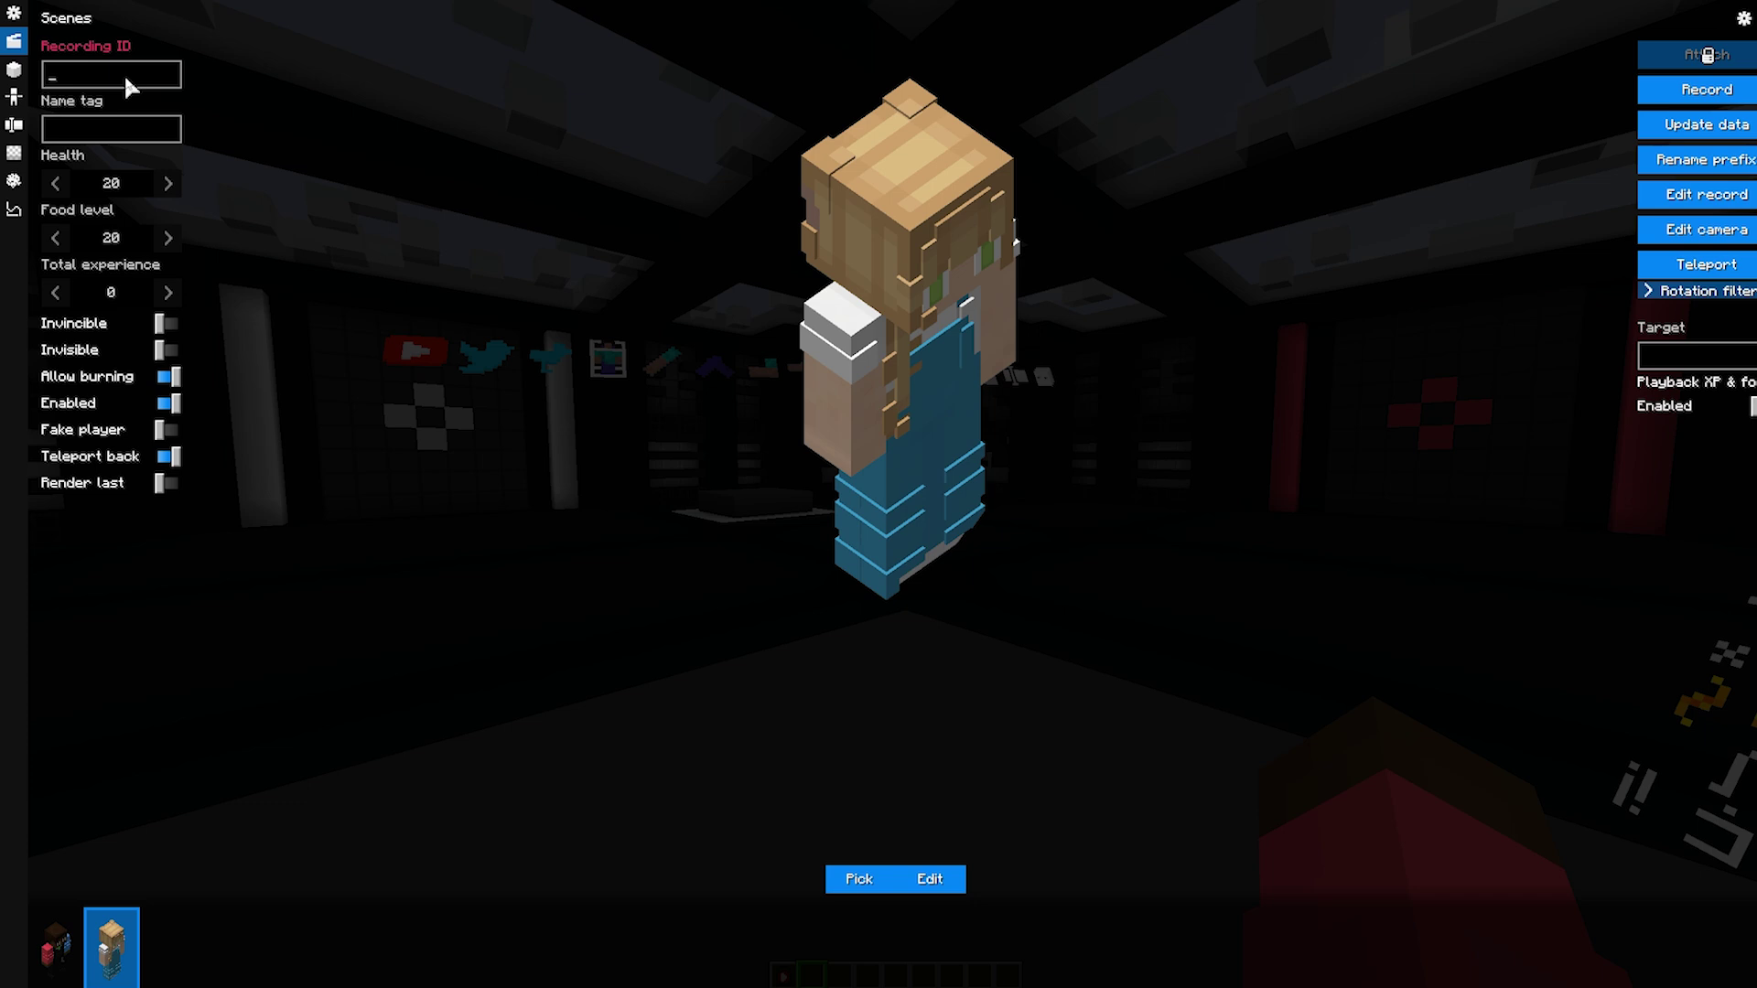
type("John")
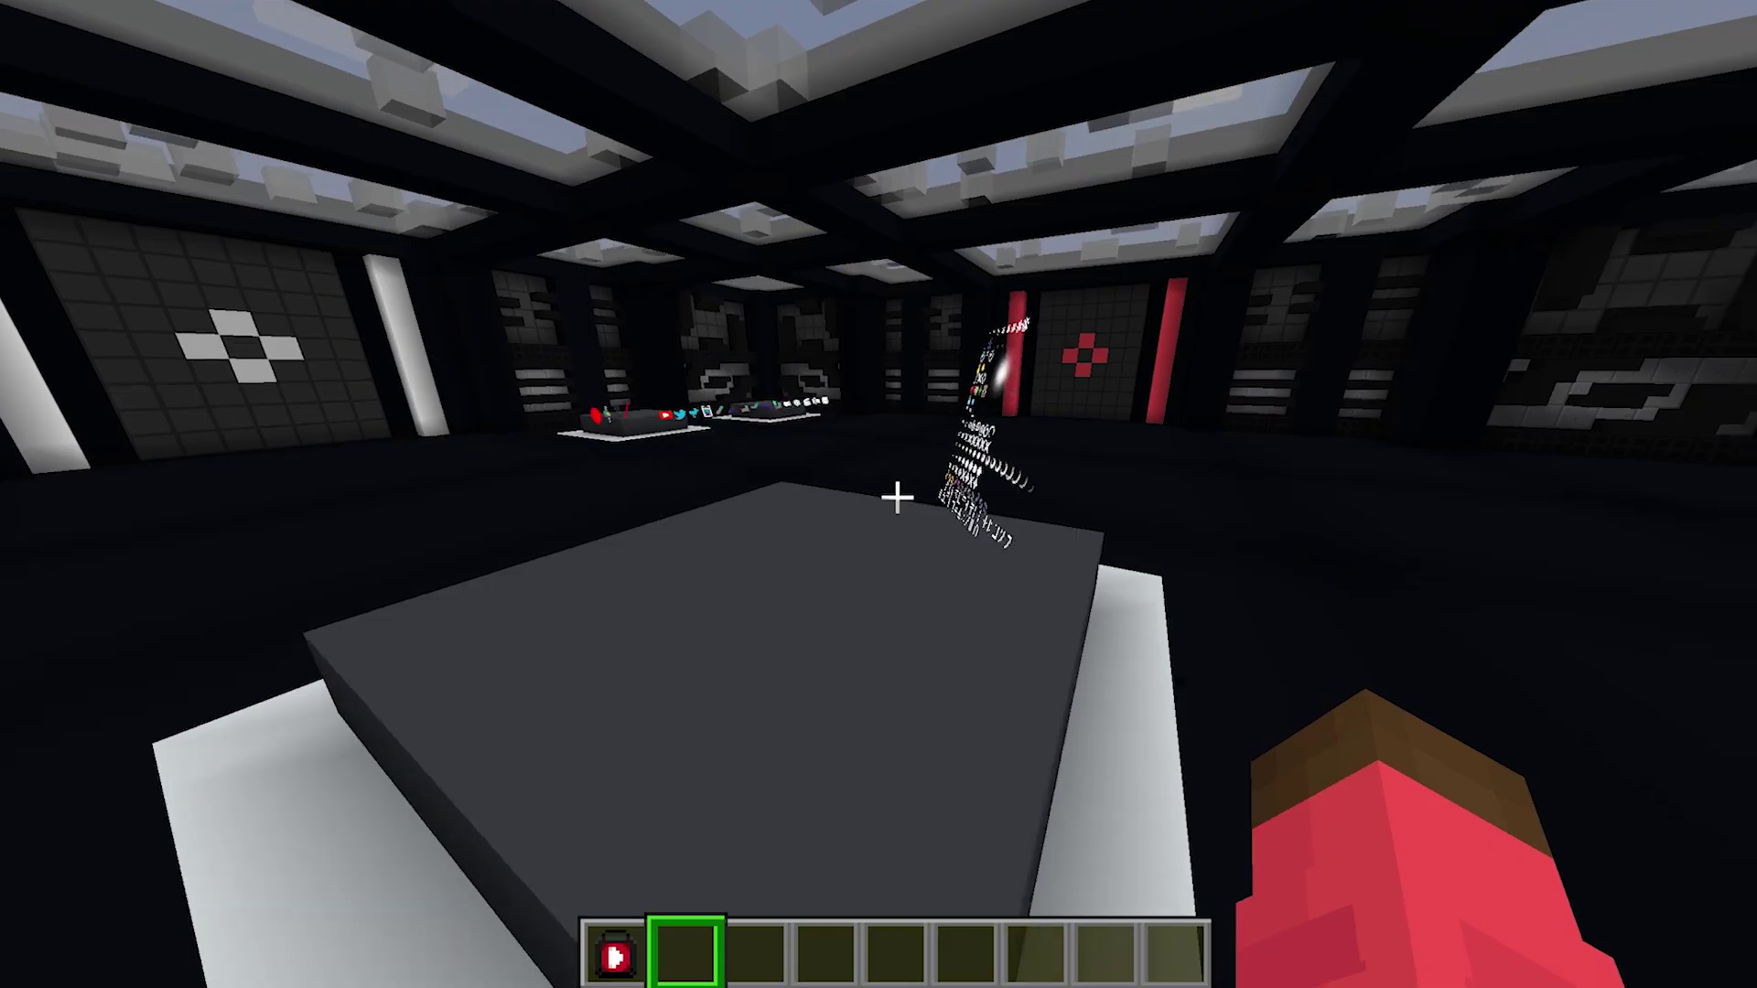
key("1")
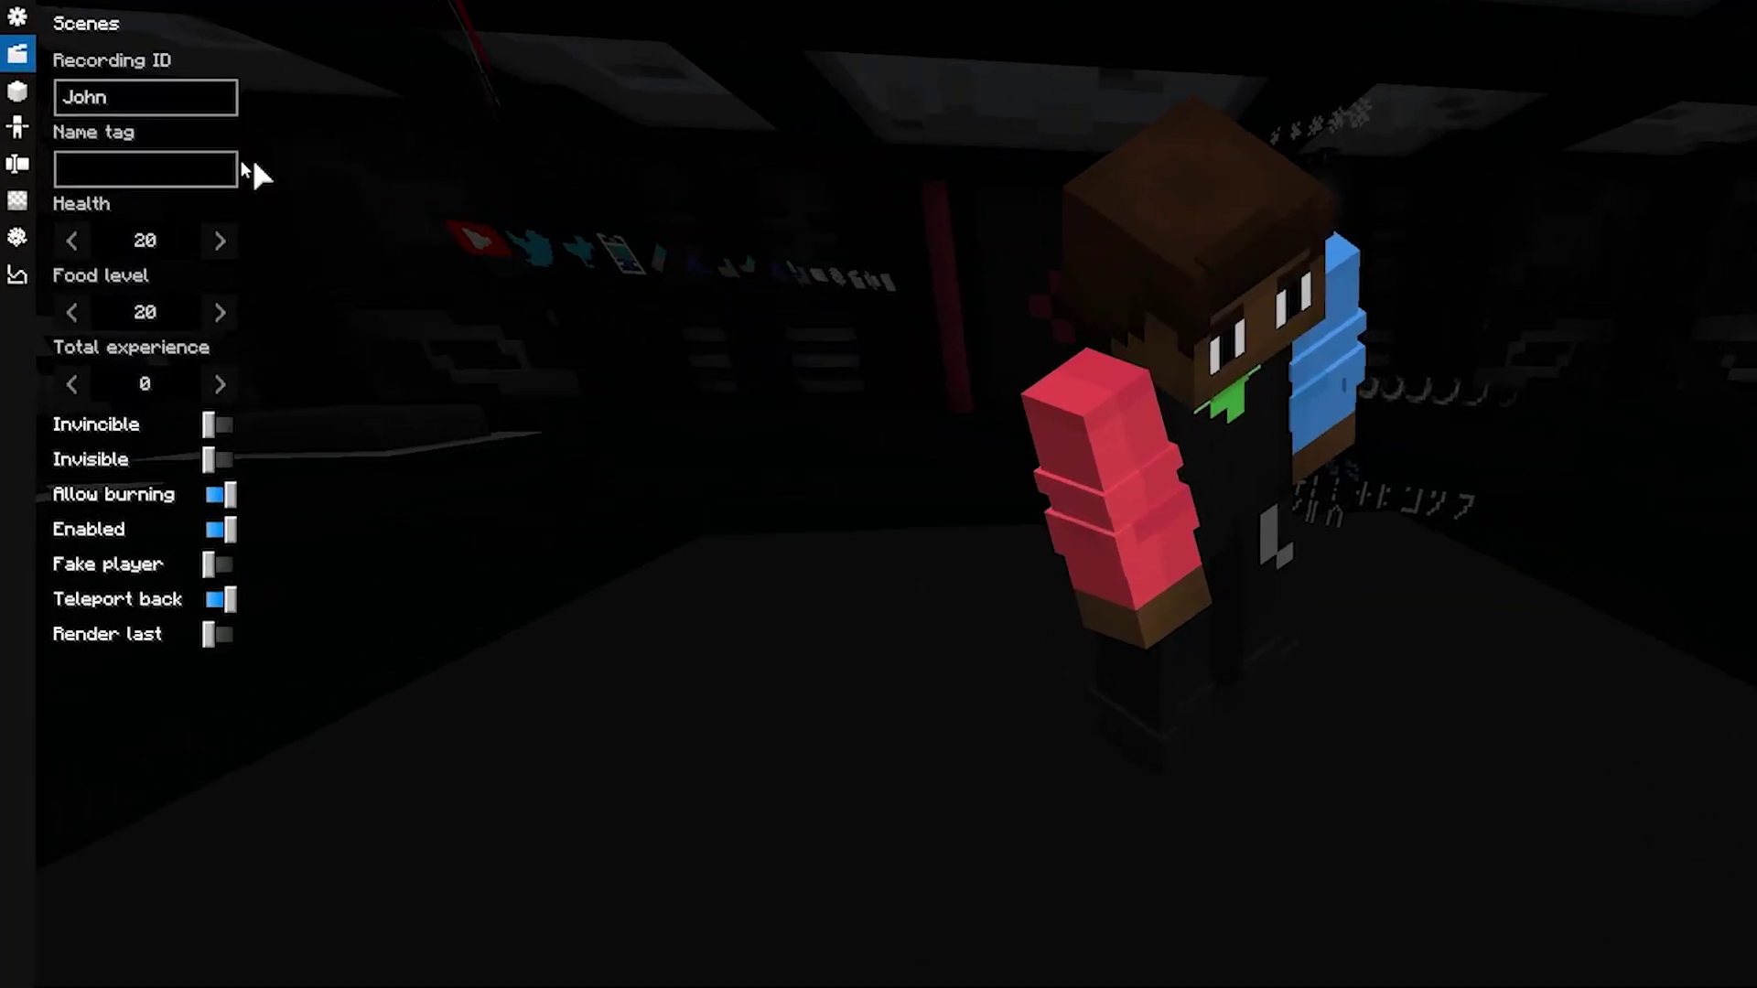
- Give the actor the name tag John, enable rendering actor names, and replay the scene
left_click(214, 170)
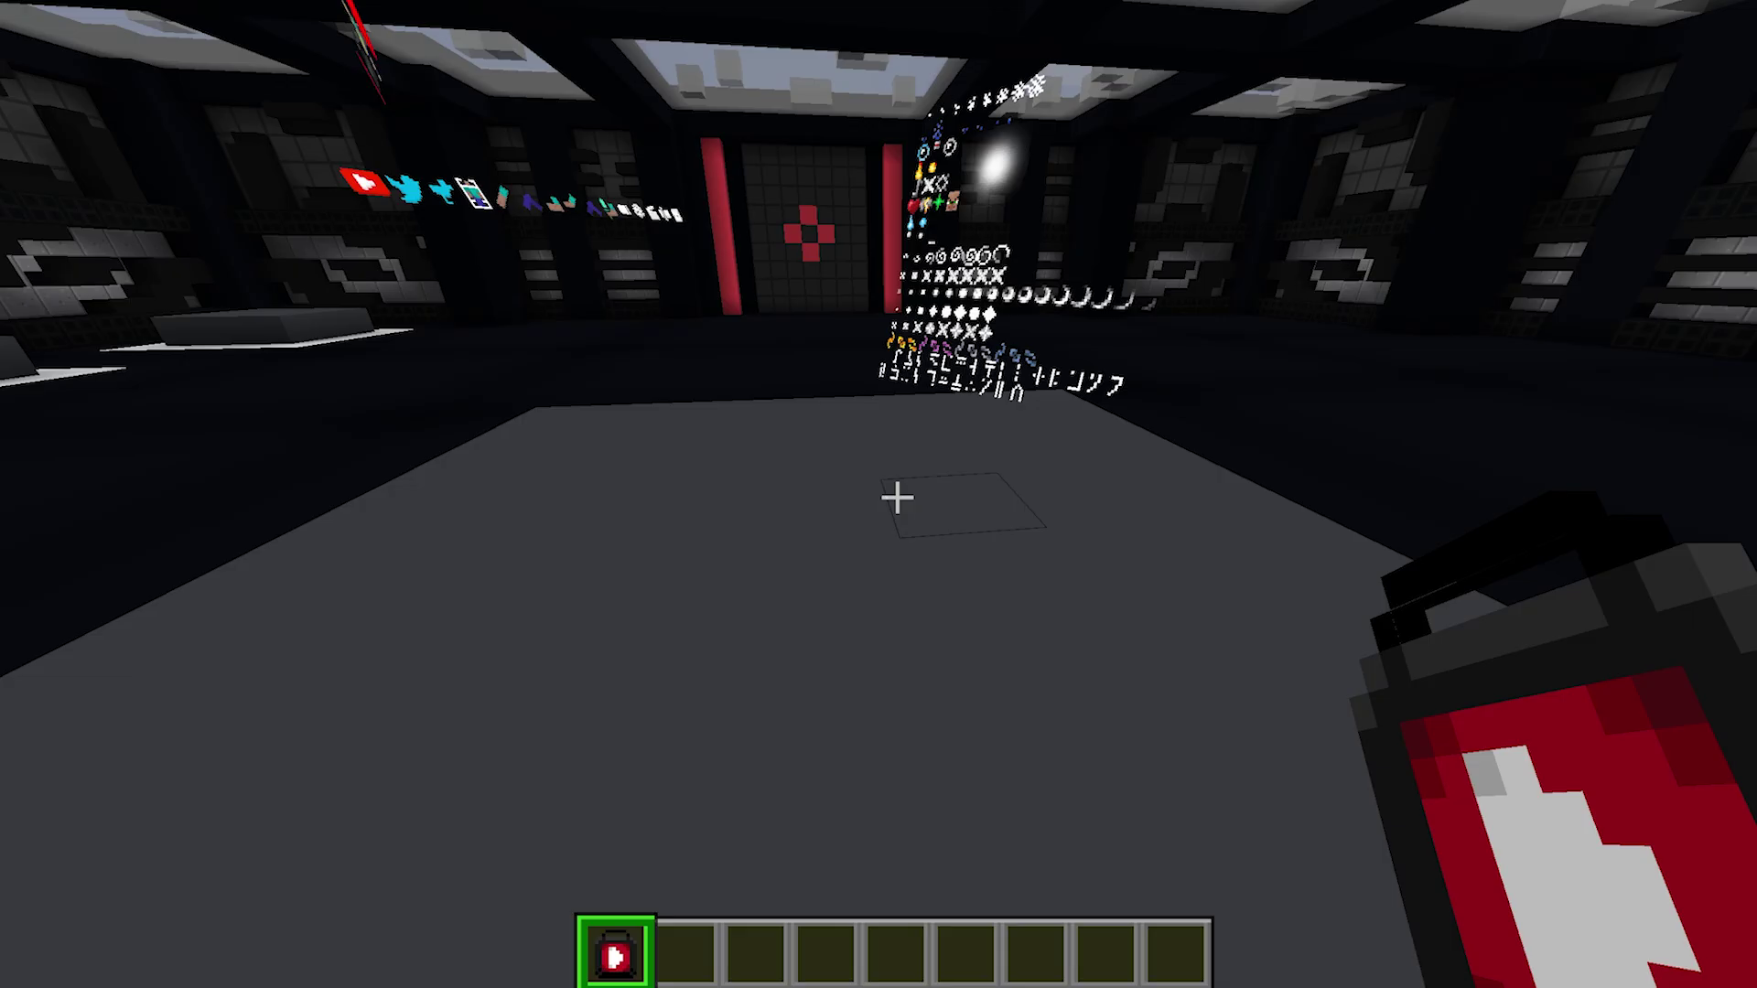
right_click(896, 498)
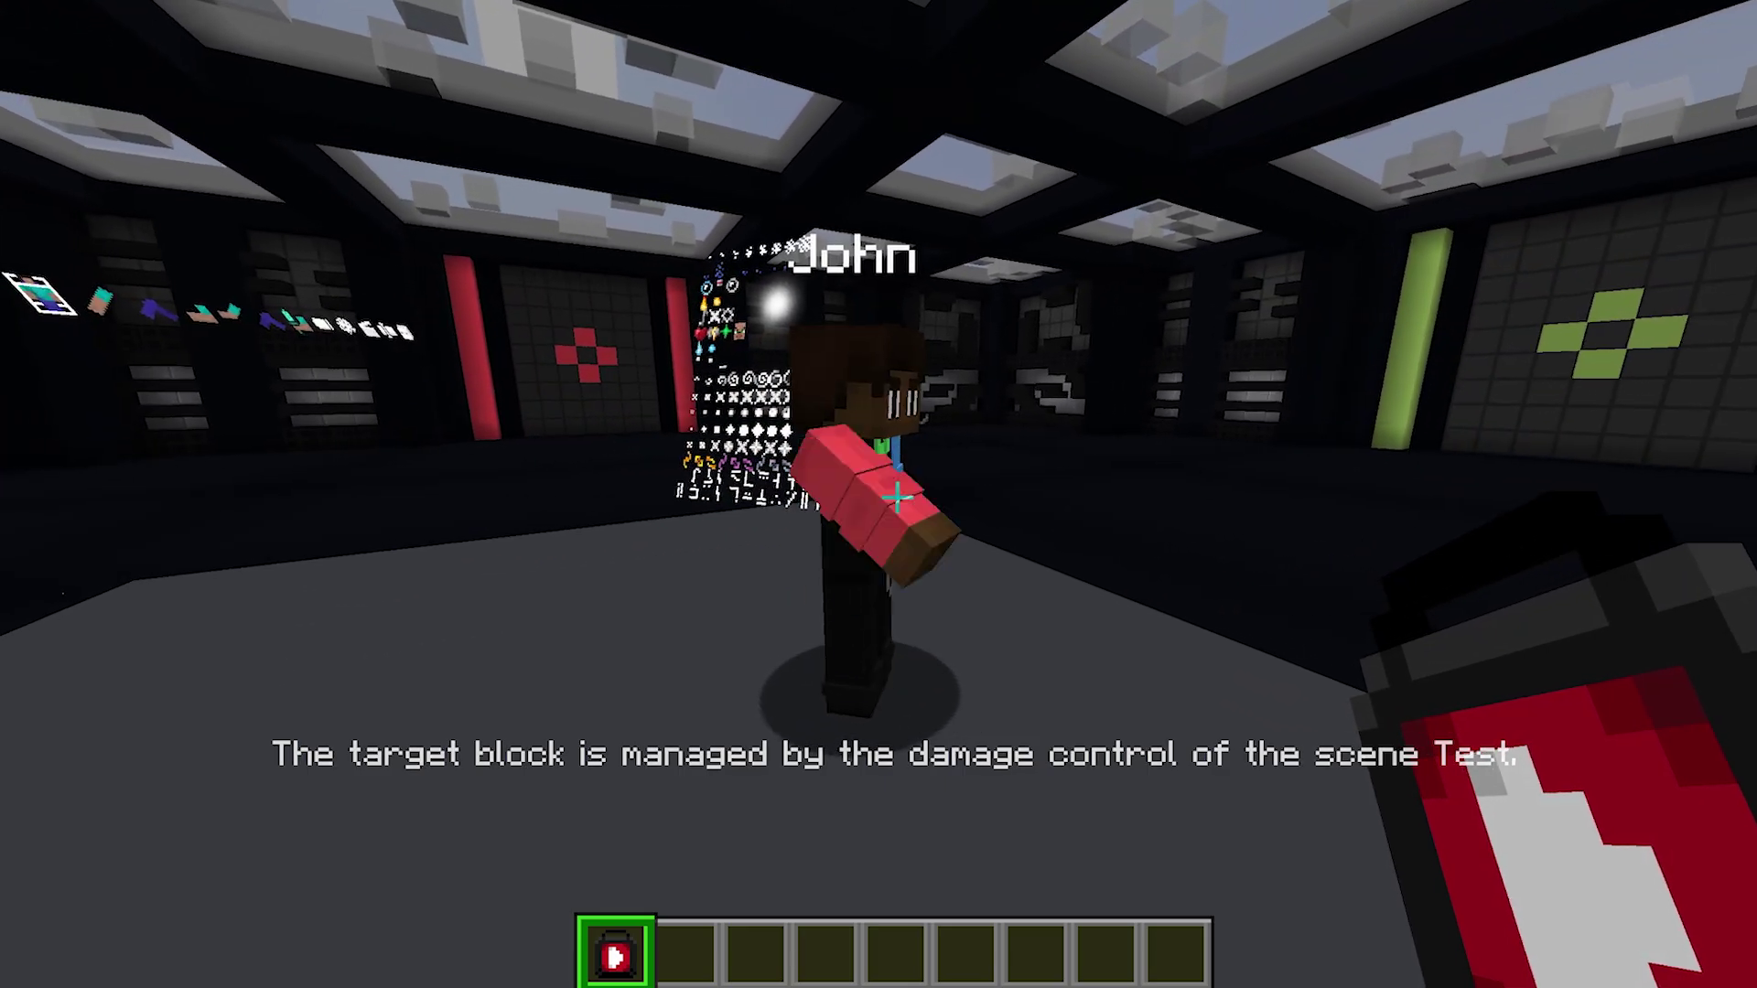
key("0")
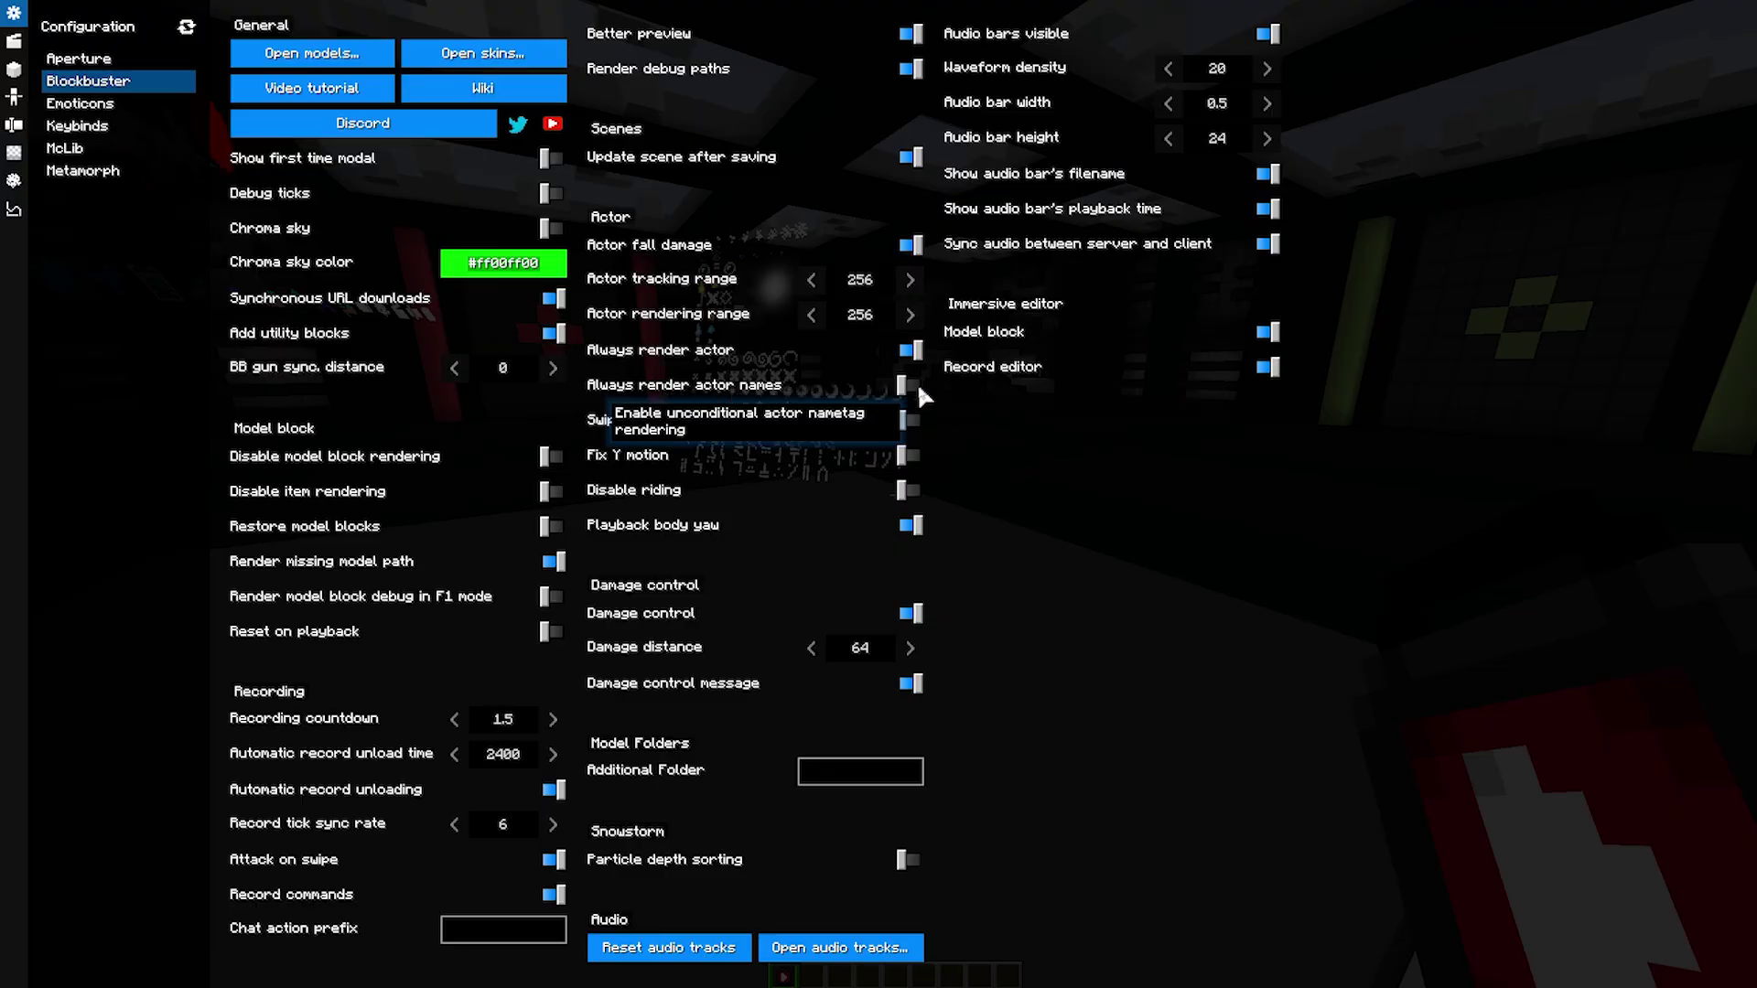
key("Escape")
right_click(897, 497)
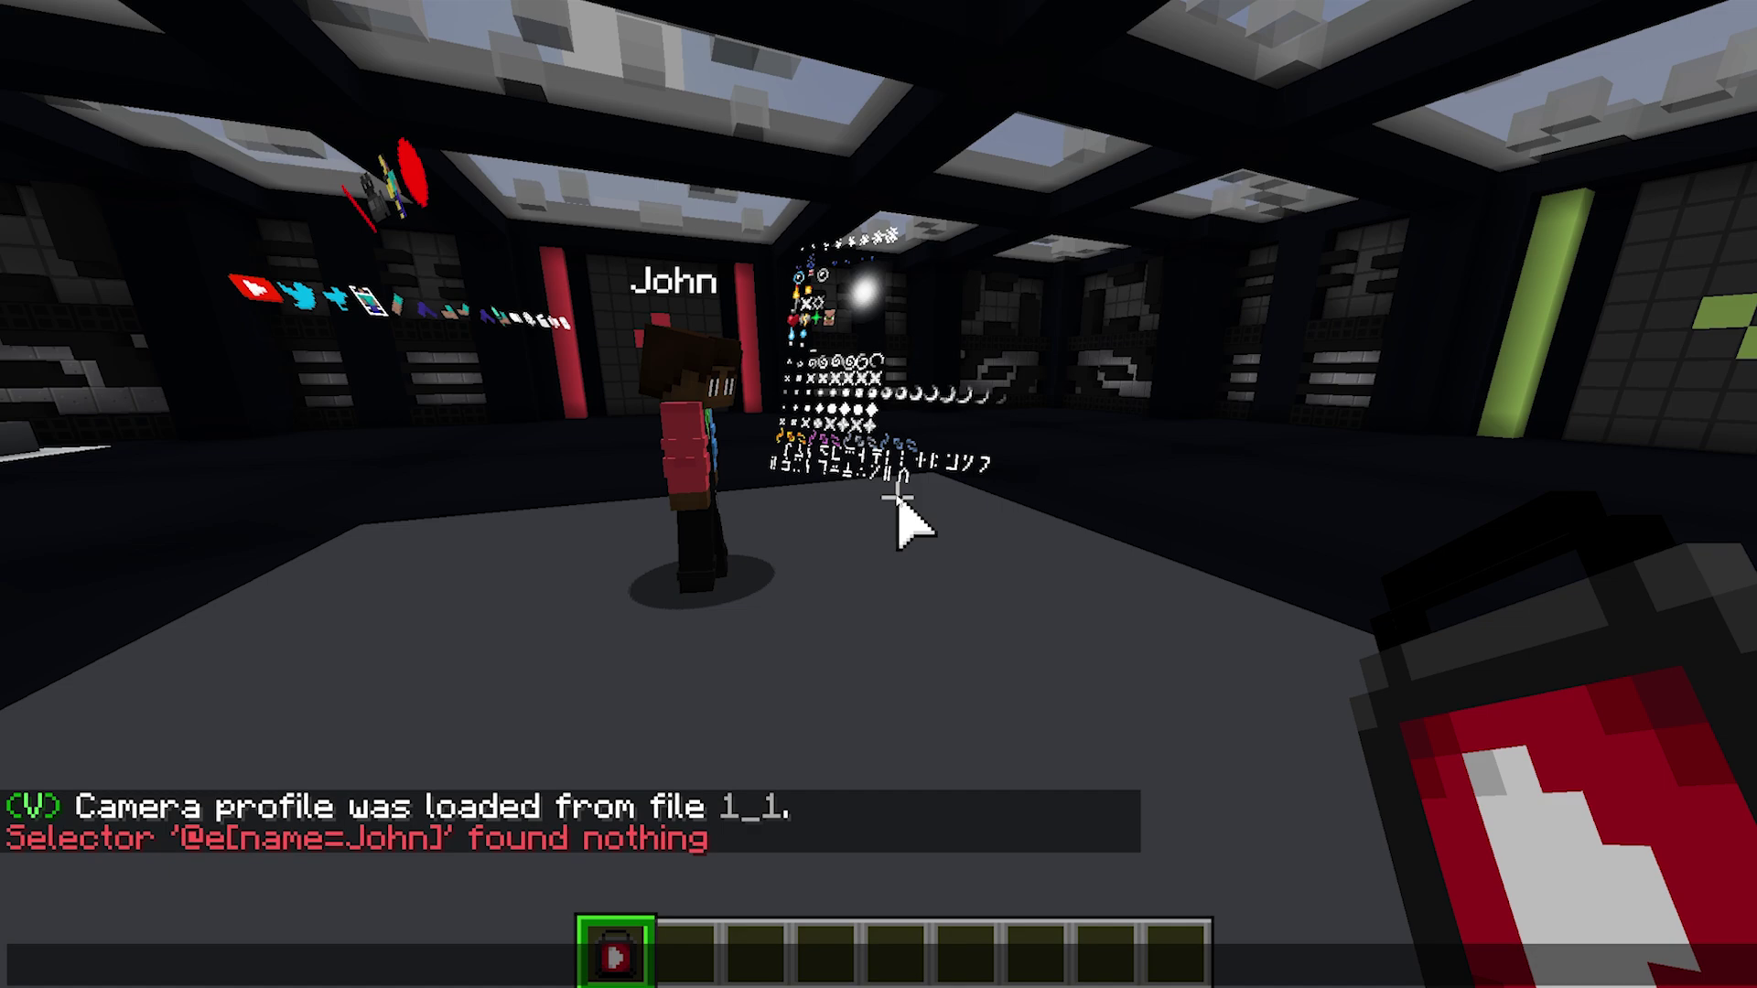
- Kill actor John with /kill @e[name=John] and set its health to 0
key("t")
key("Up")
key("Return")
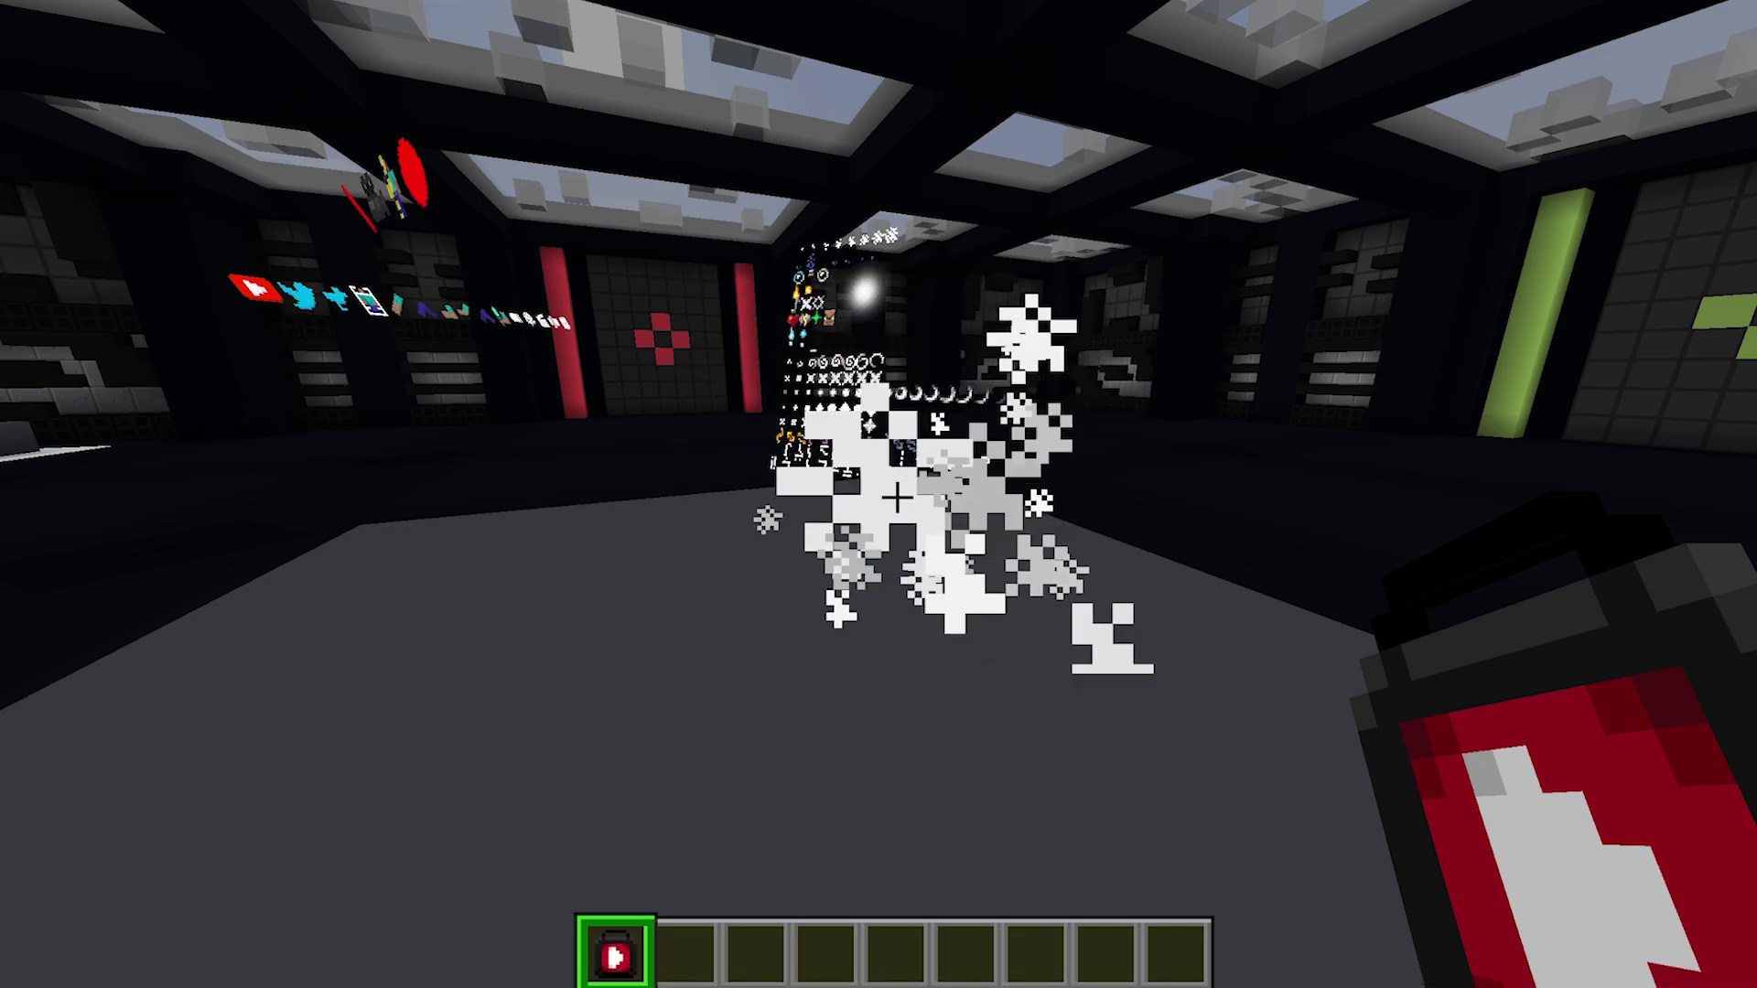
mouse_move(109, 186)
left_mouse_down()
mouse_move(179, 195)
mouse_move(91, 196)
left_mouse_up()
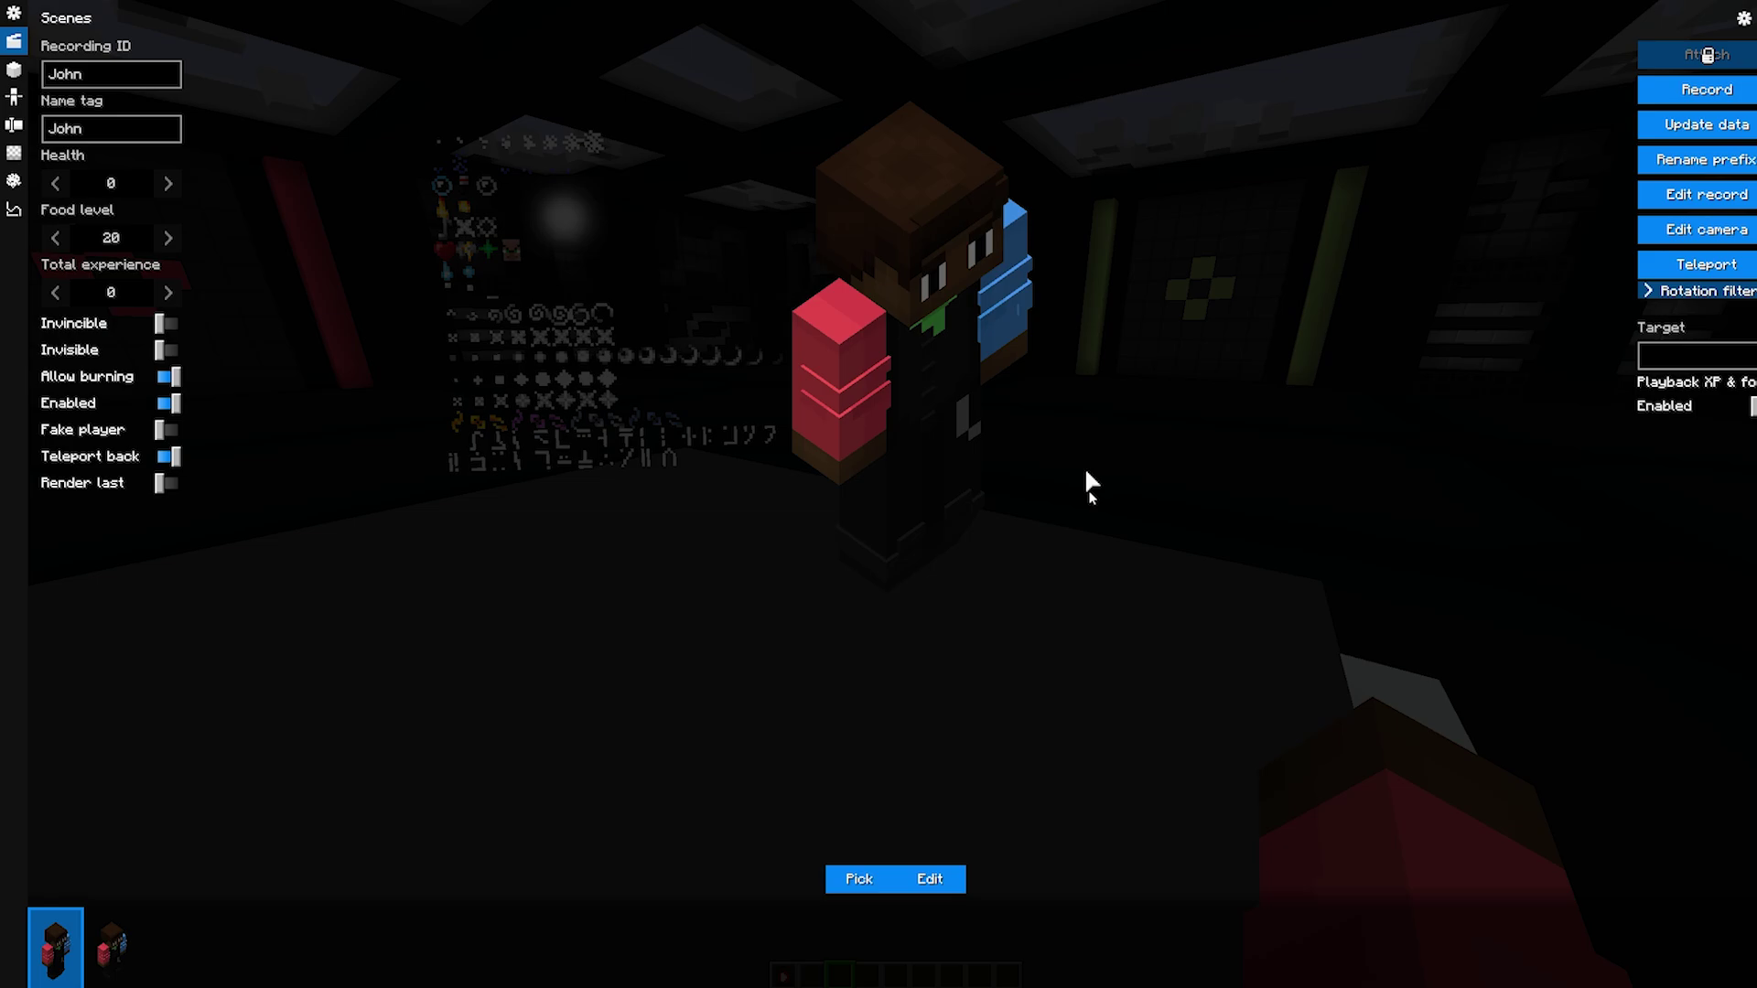
- Set actor John's health to 1 and switch on Invincible
key("Escape")
key("1")
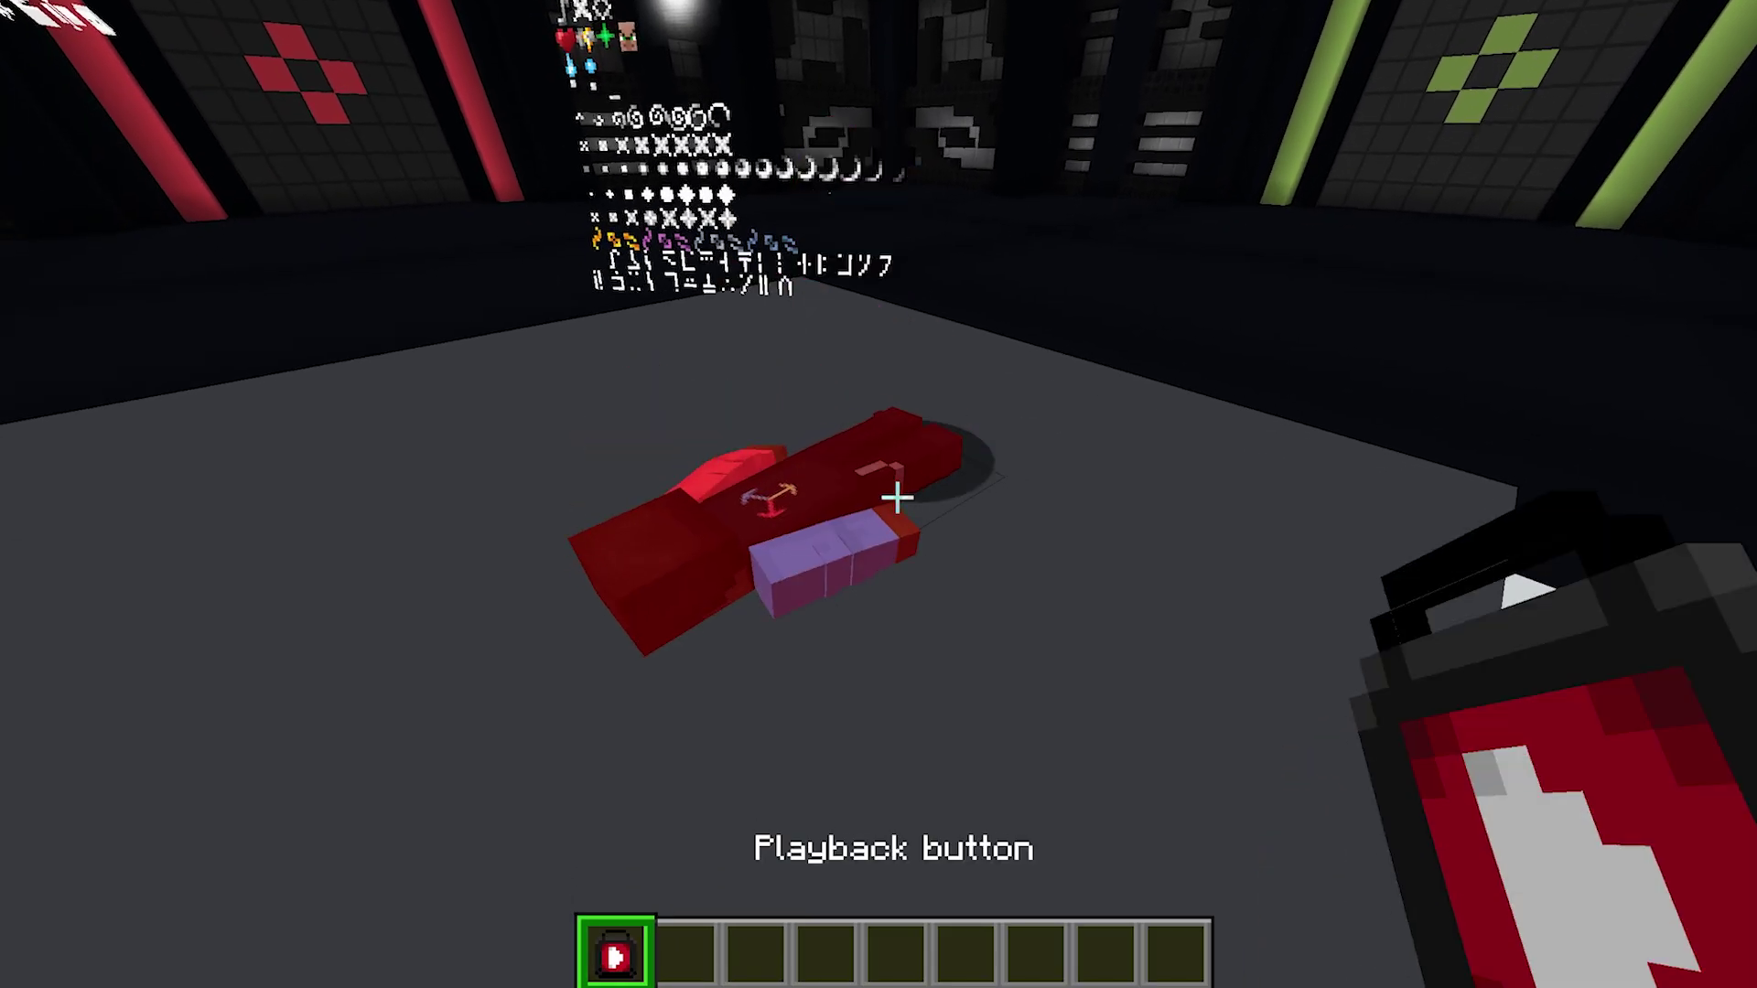
key("0")
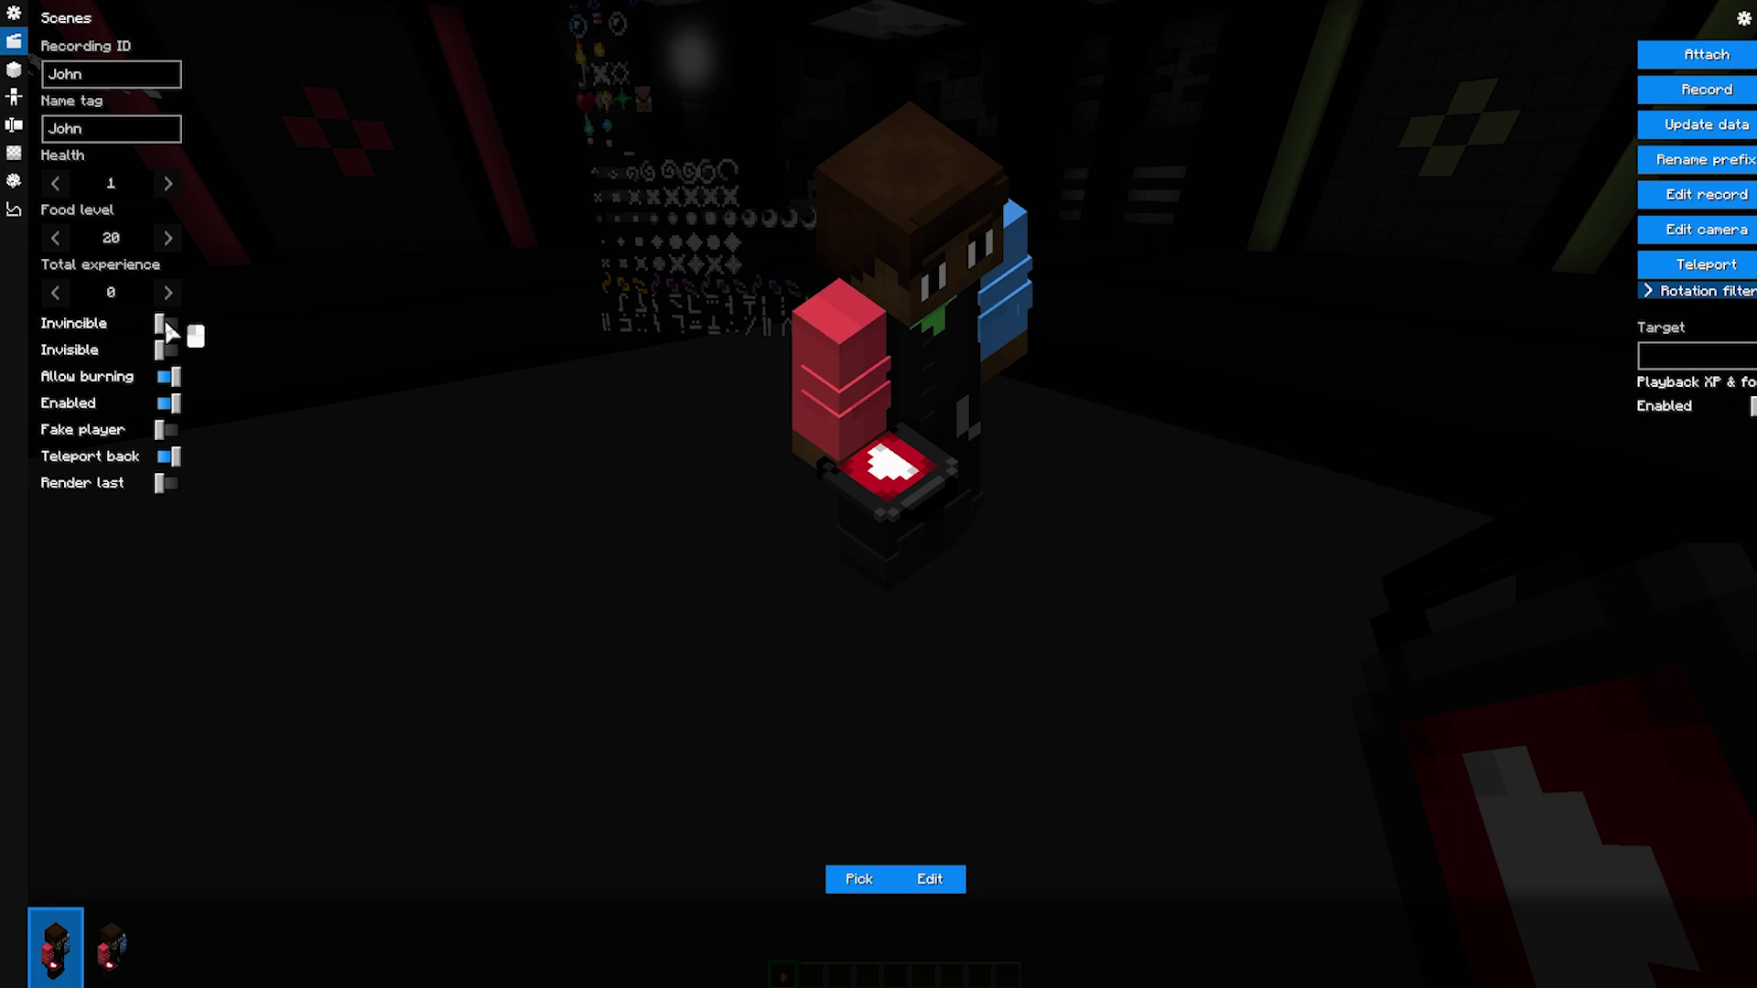
key("Escape")
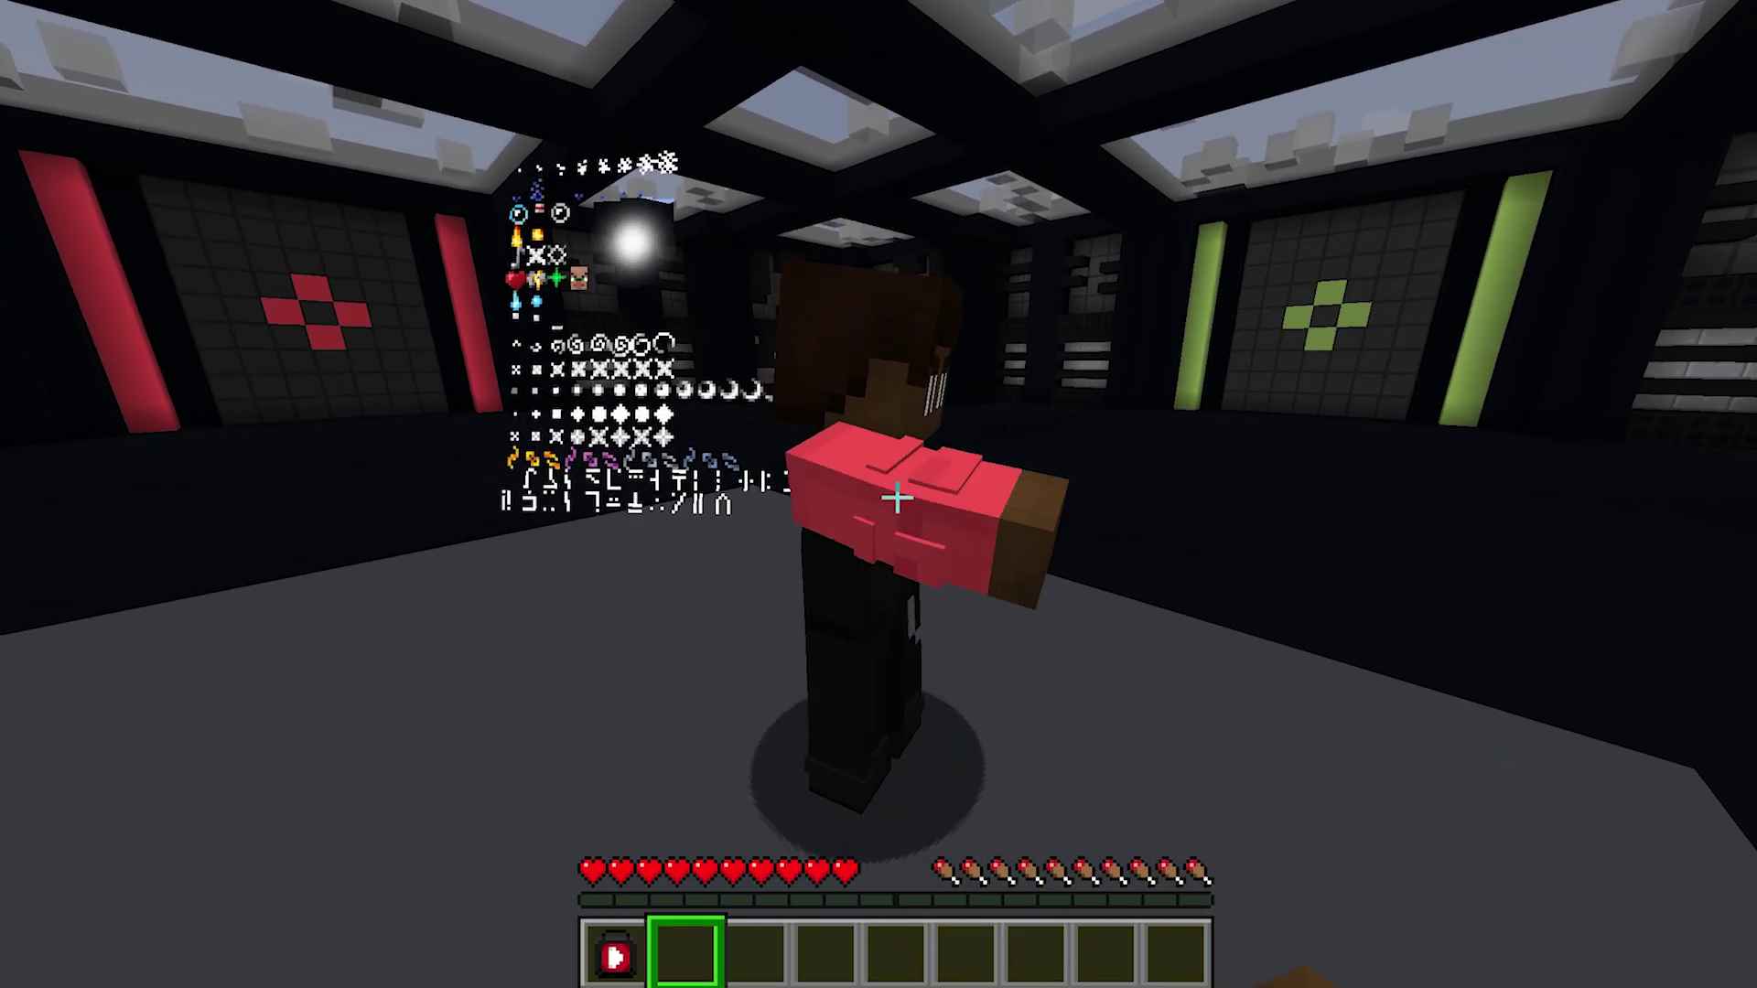
right_click(897, 499)
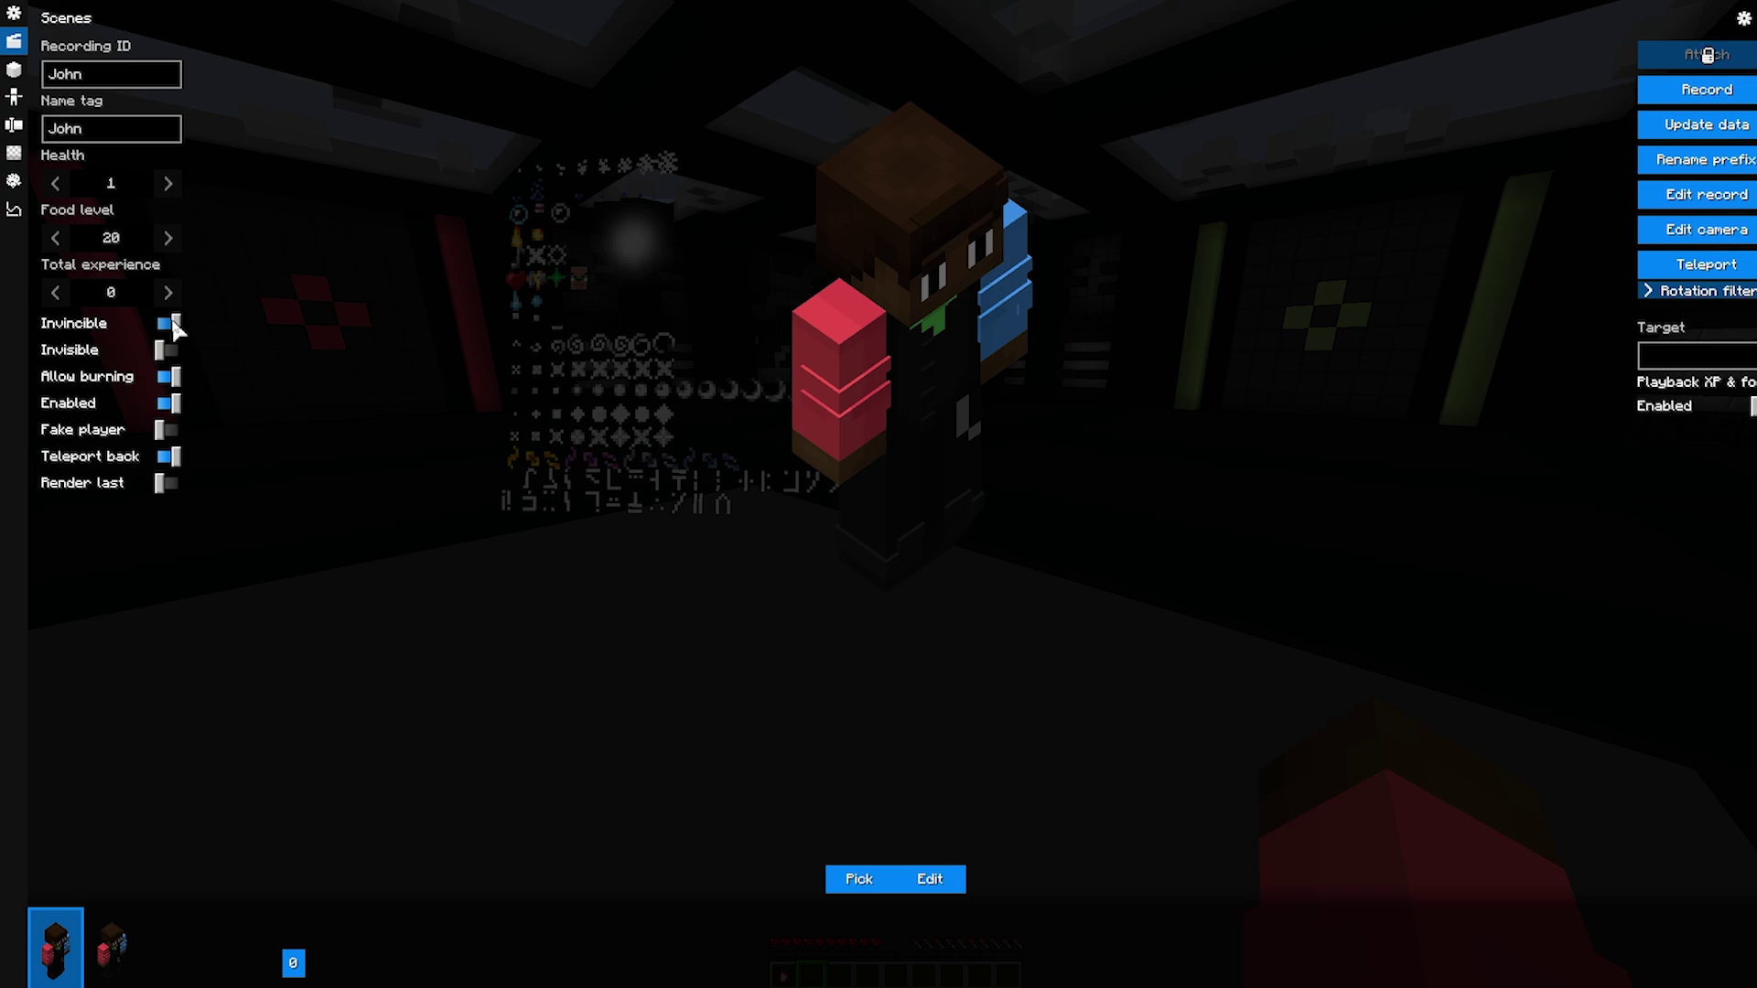
key("Escape")
- Punch actor John repeatedly with an empty hand to confirm hits no longer kill it
key("1")
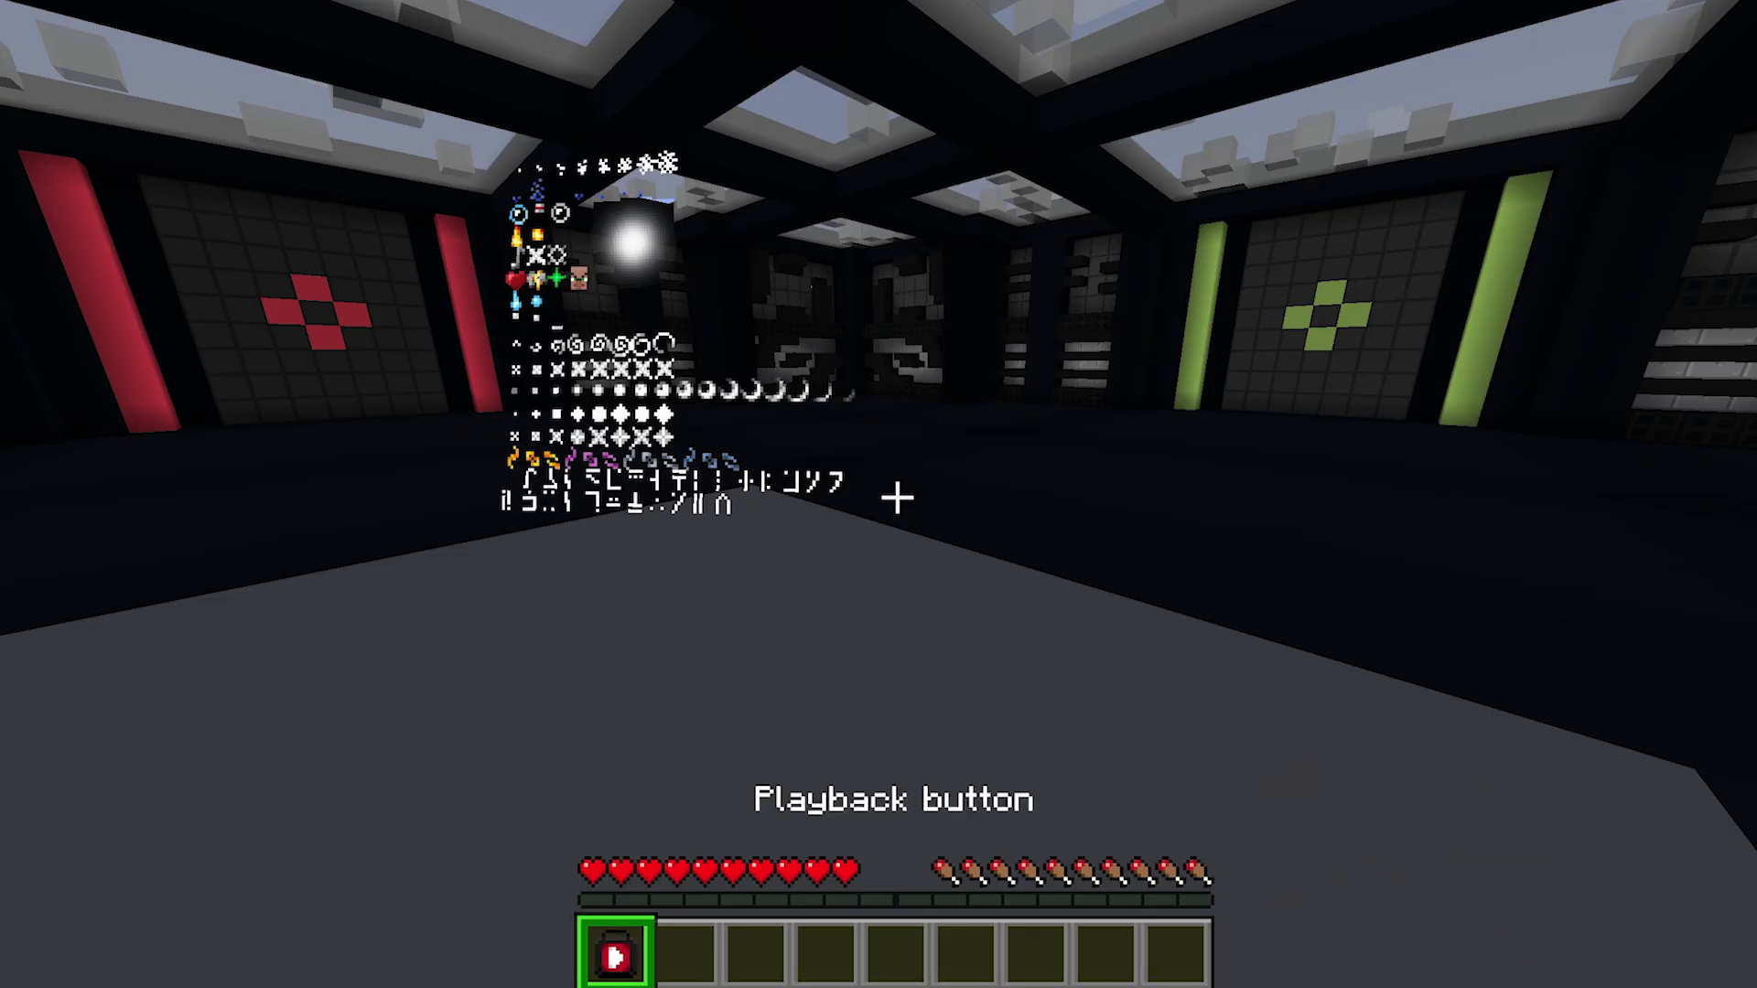
key("2")
left_click(897, 499)
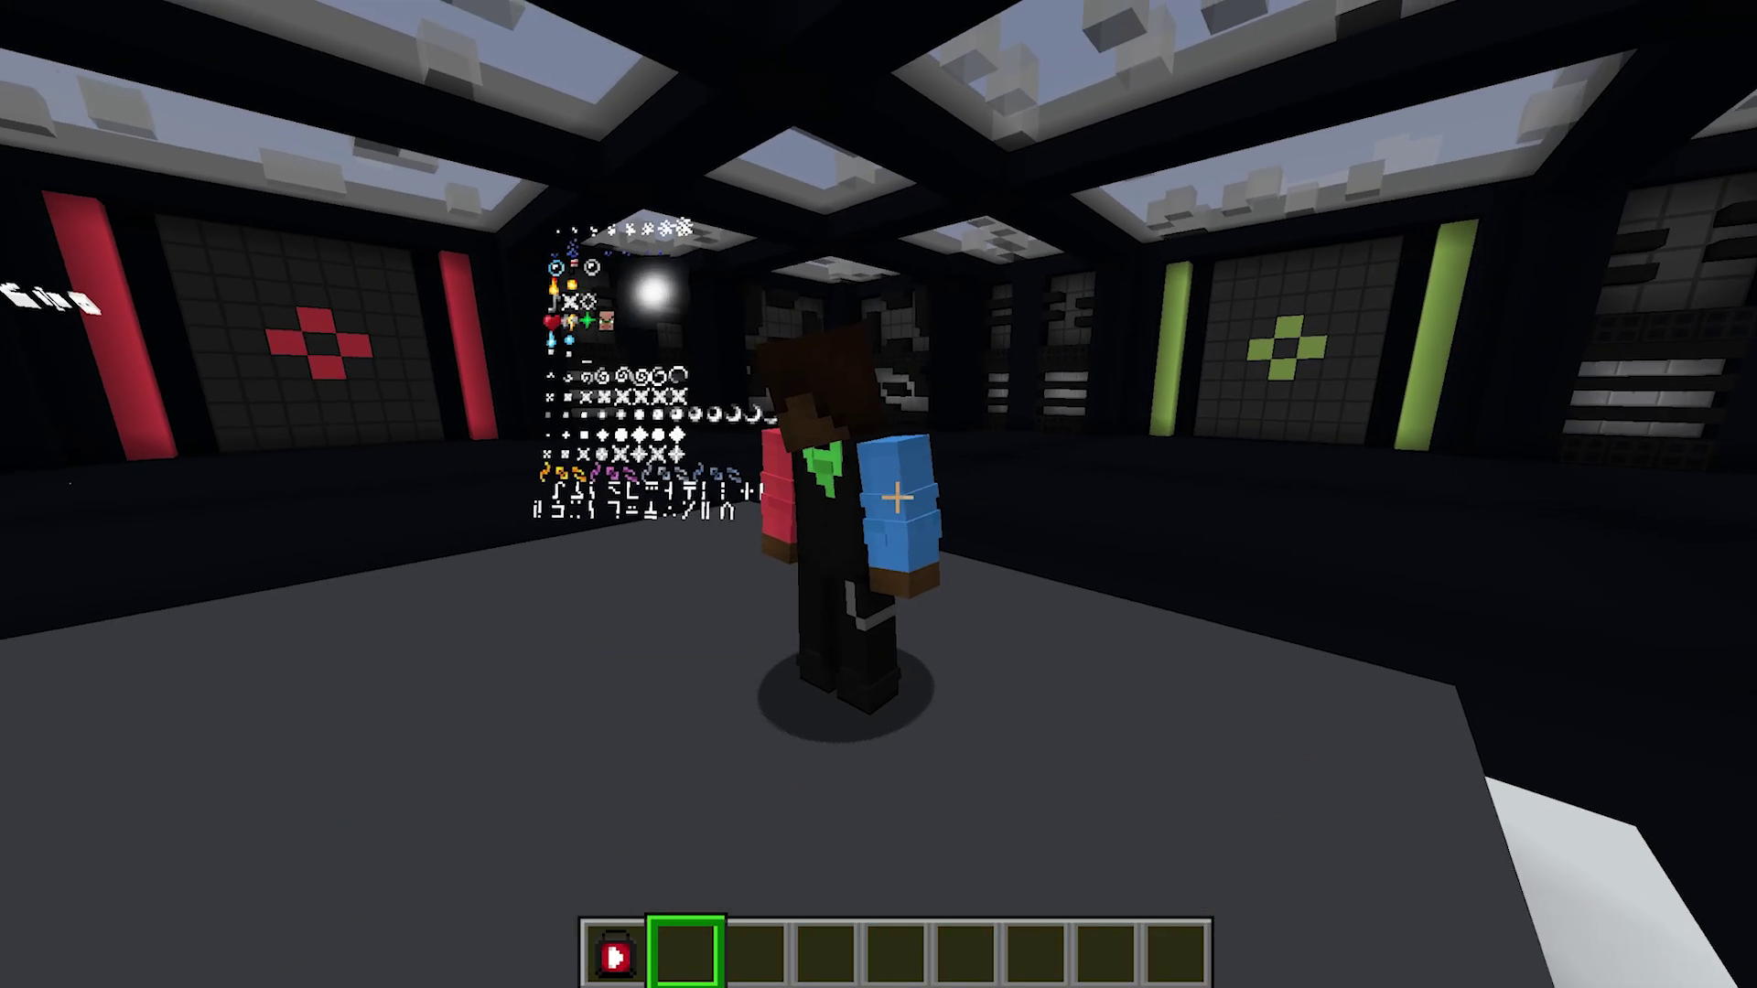
left_click(897, 499)
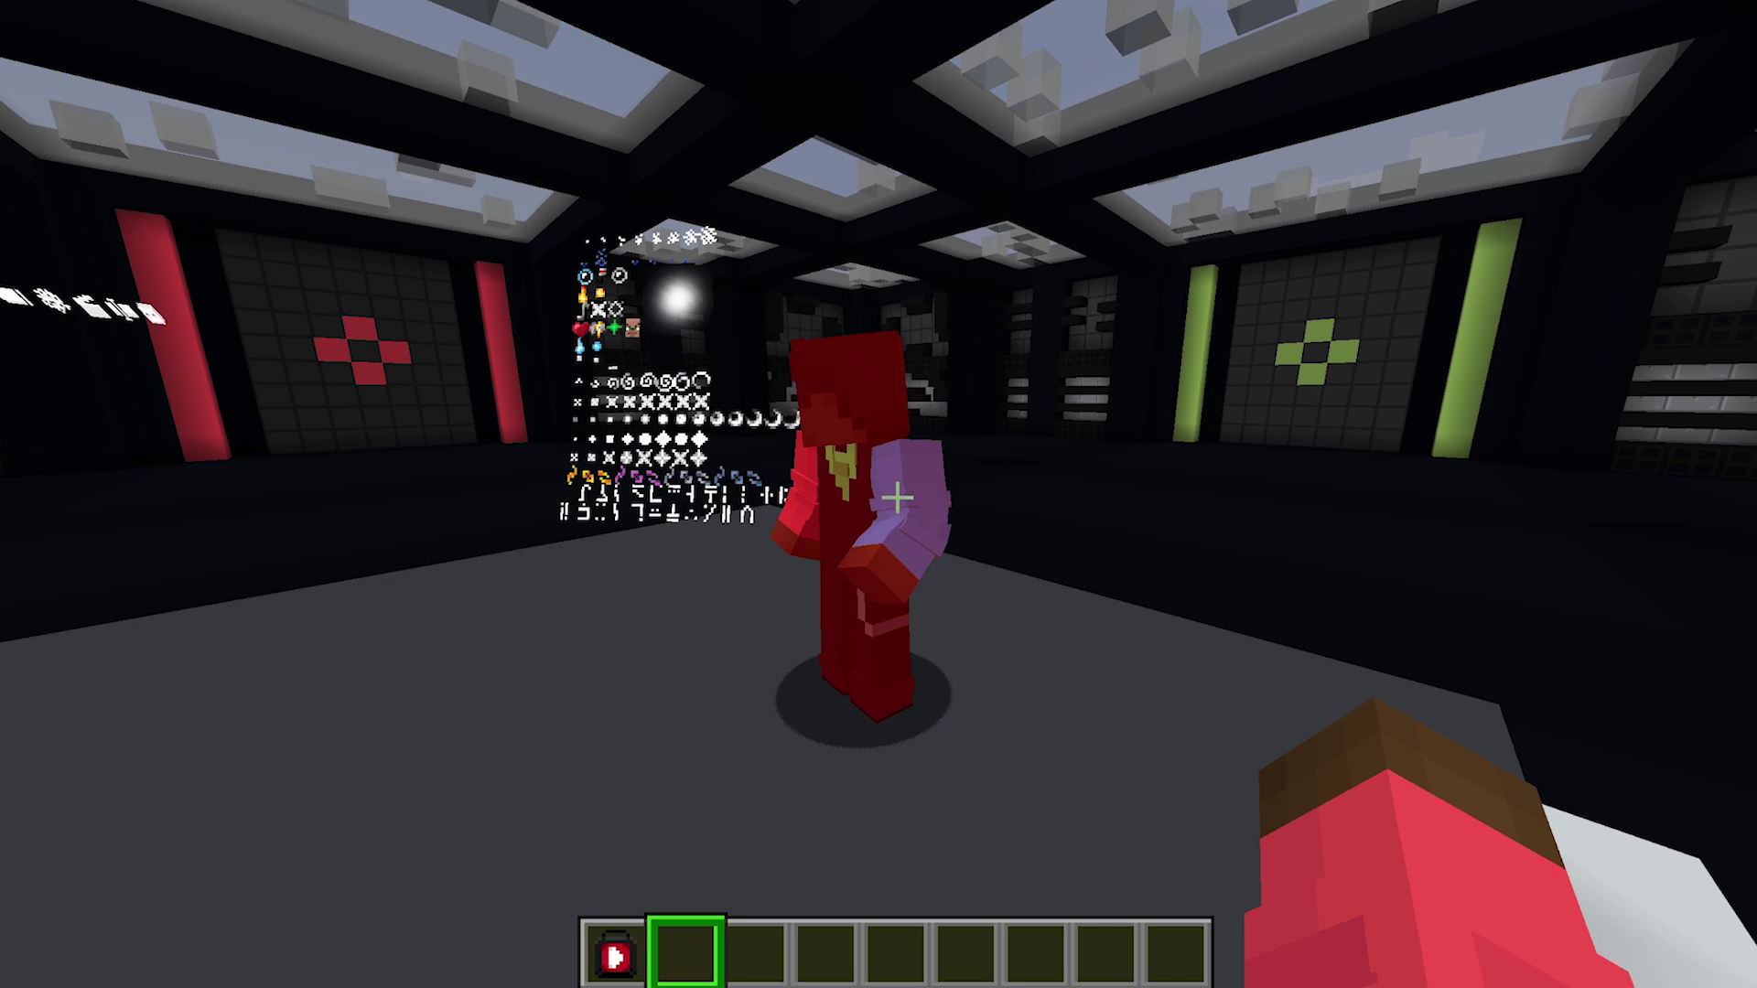
left_click(896, 499)
left_click(897, 498)
left_click(896, 499)
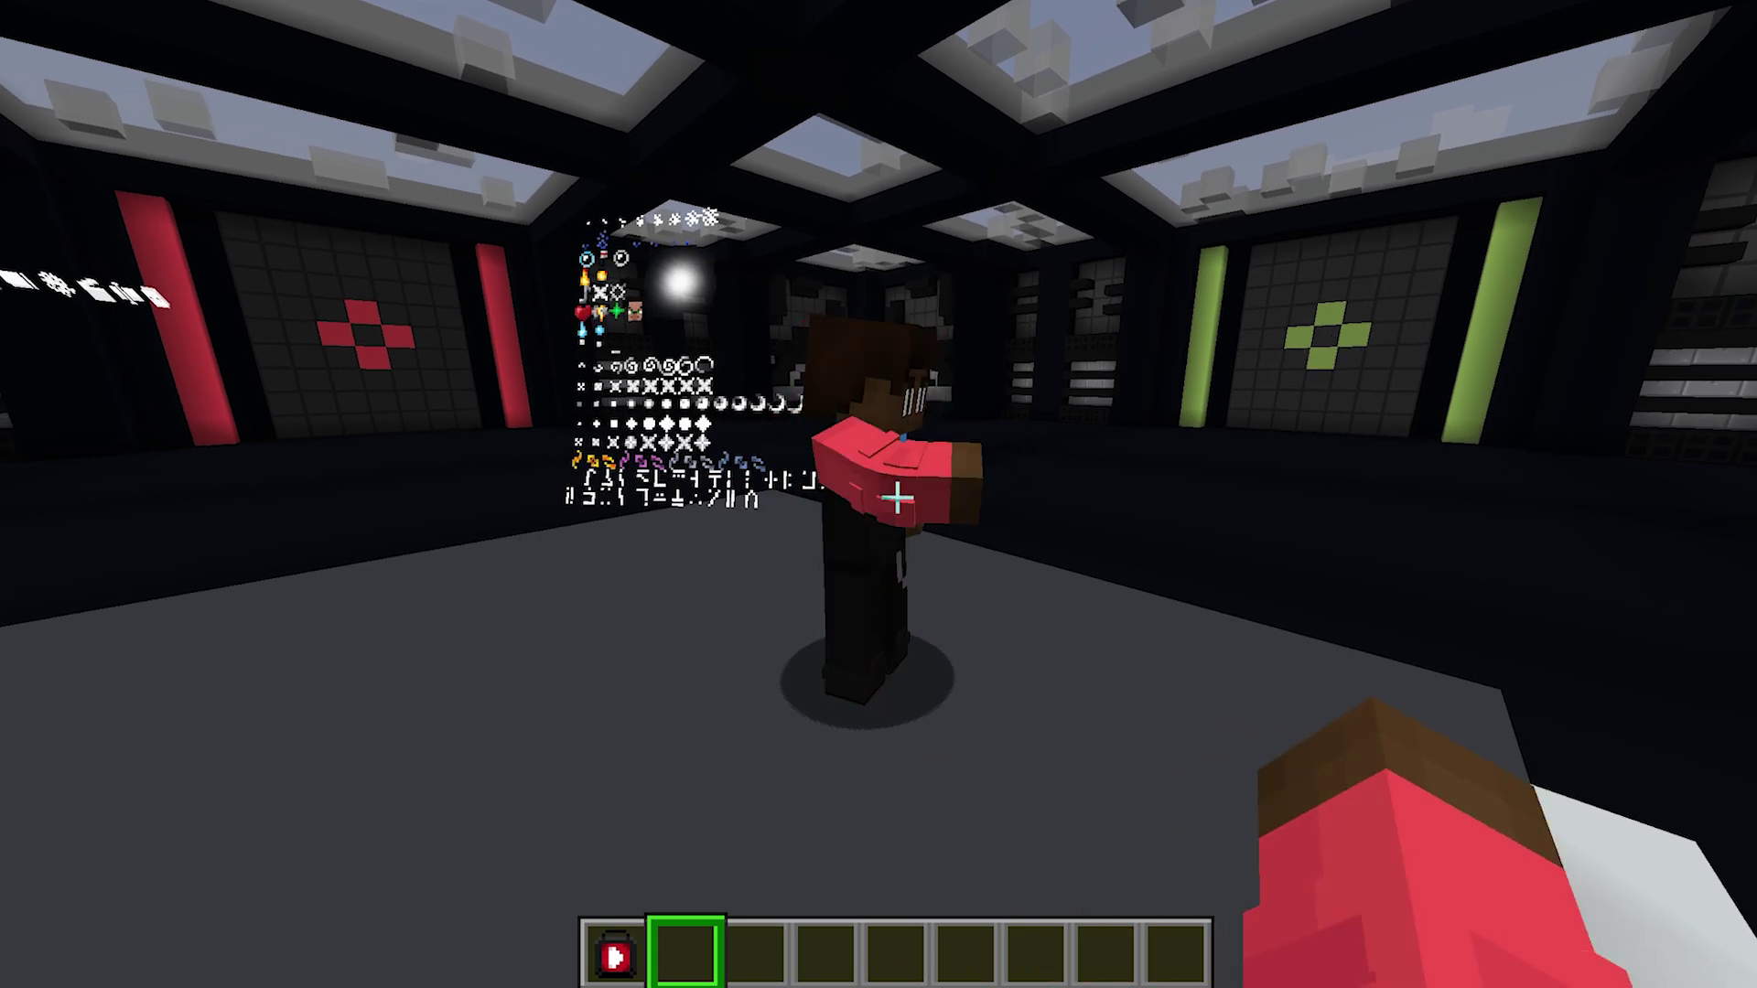
left_click(897, 499)
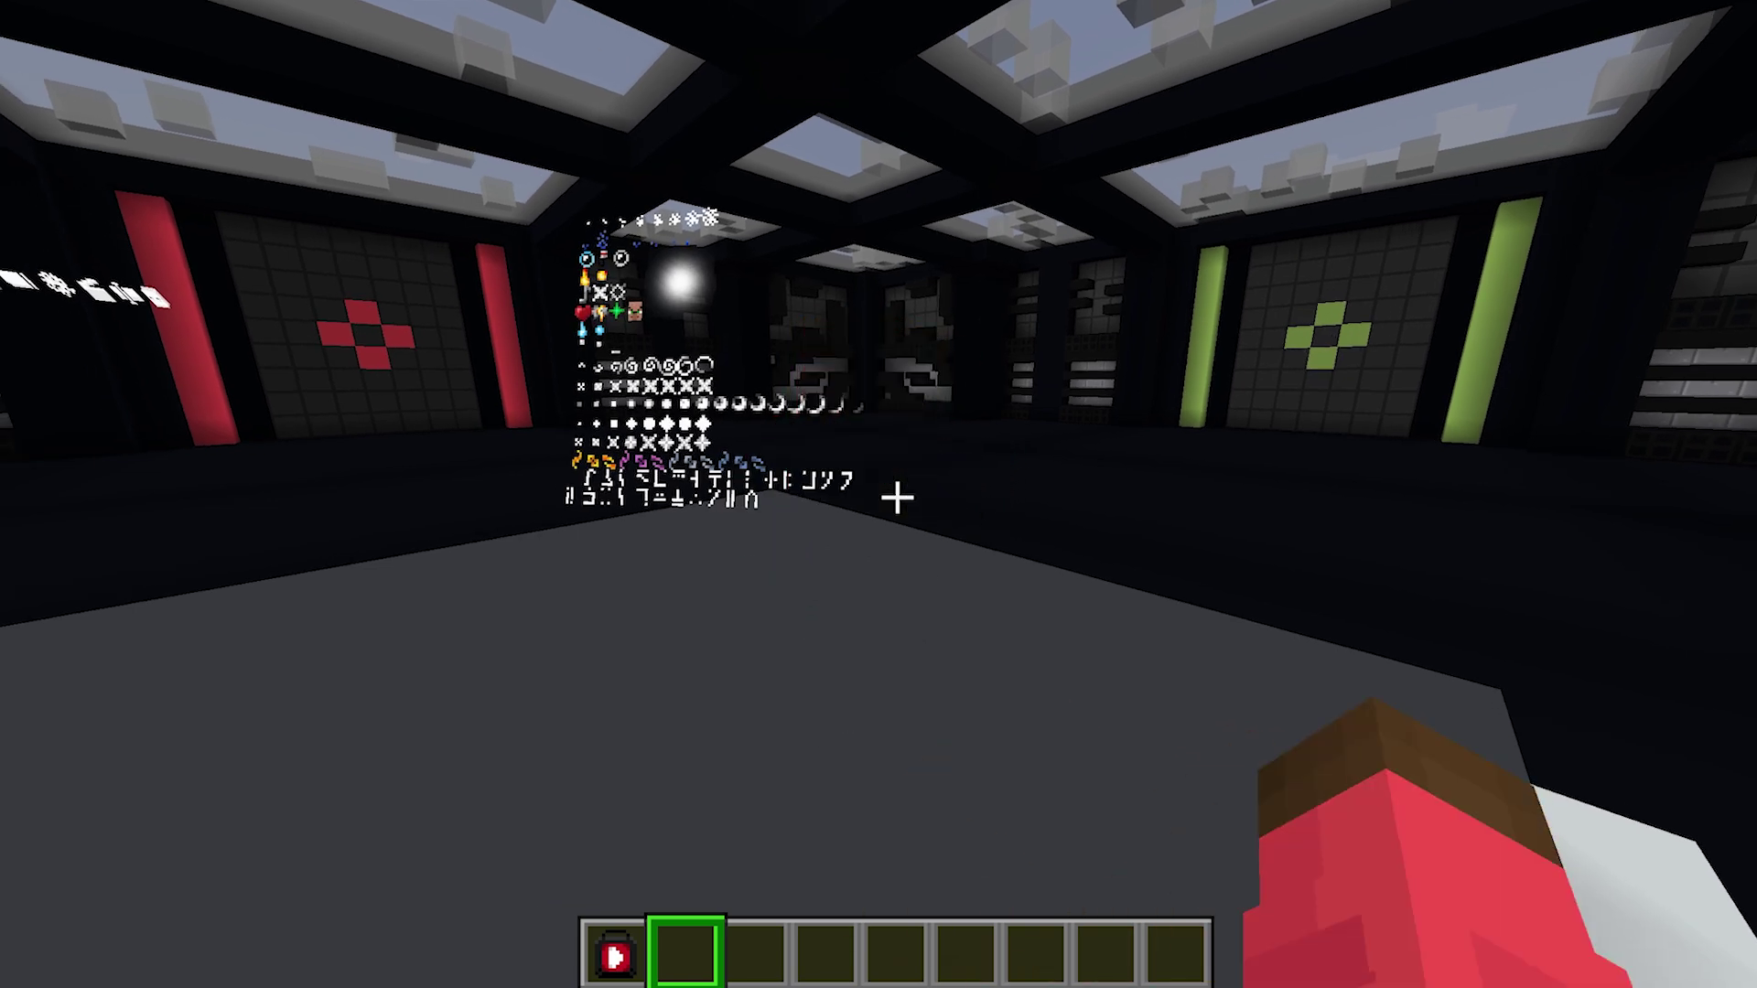
- Record John's take pulling the lever, pressing the button block, and walking to the command block
key("0")
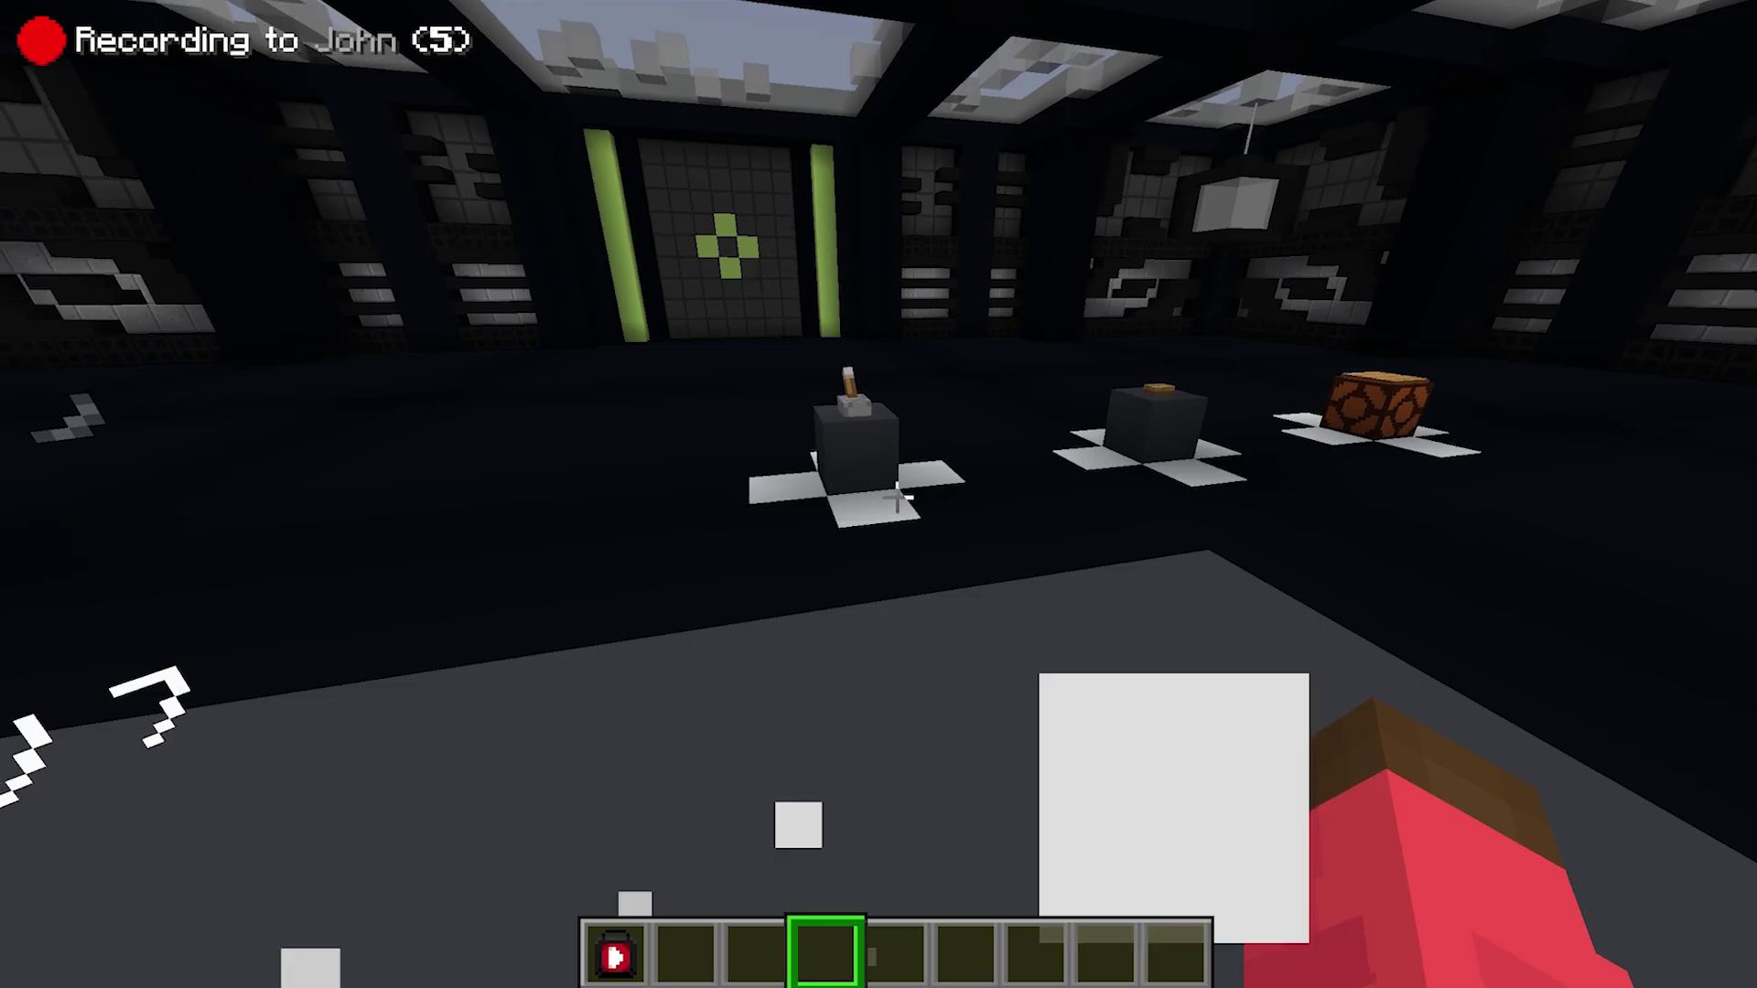
key("w")
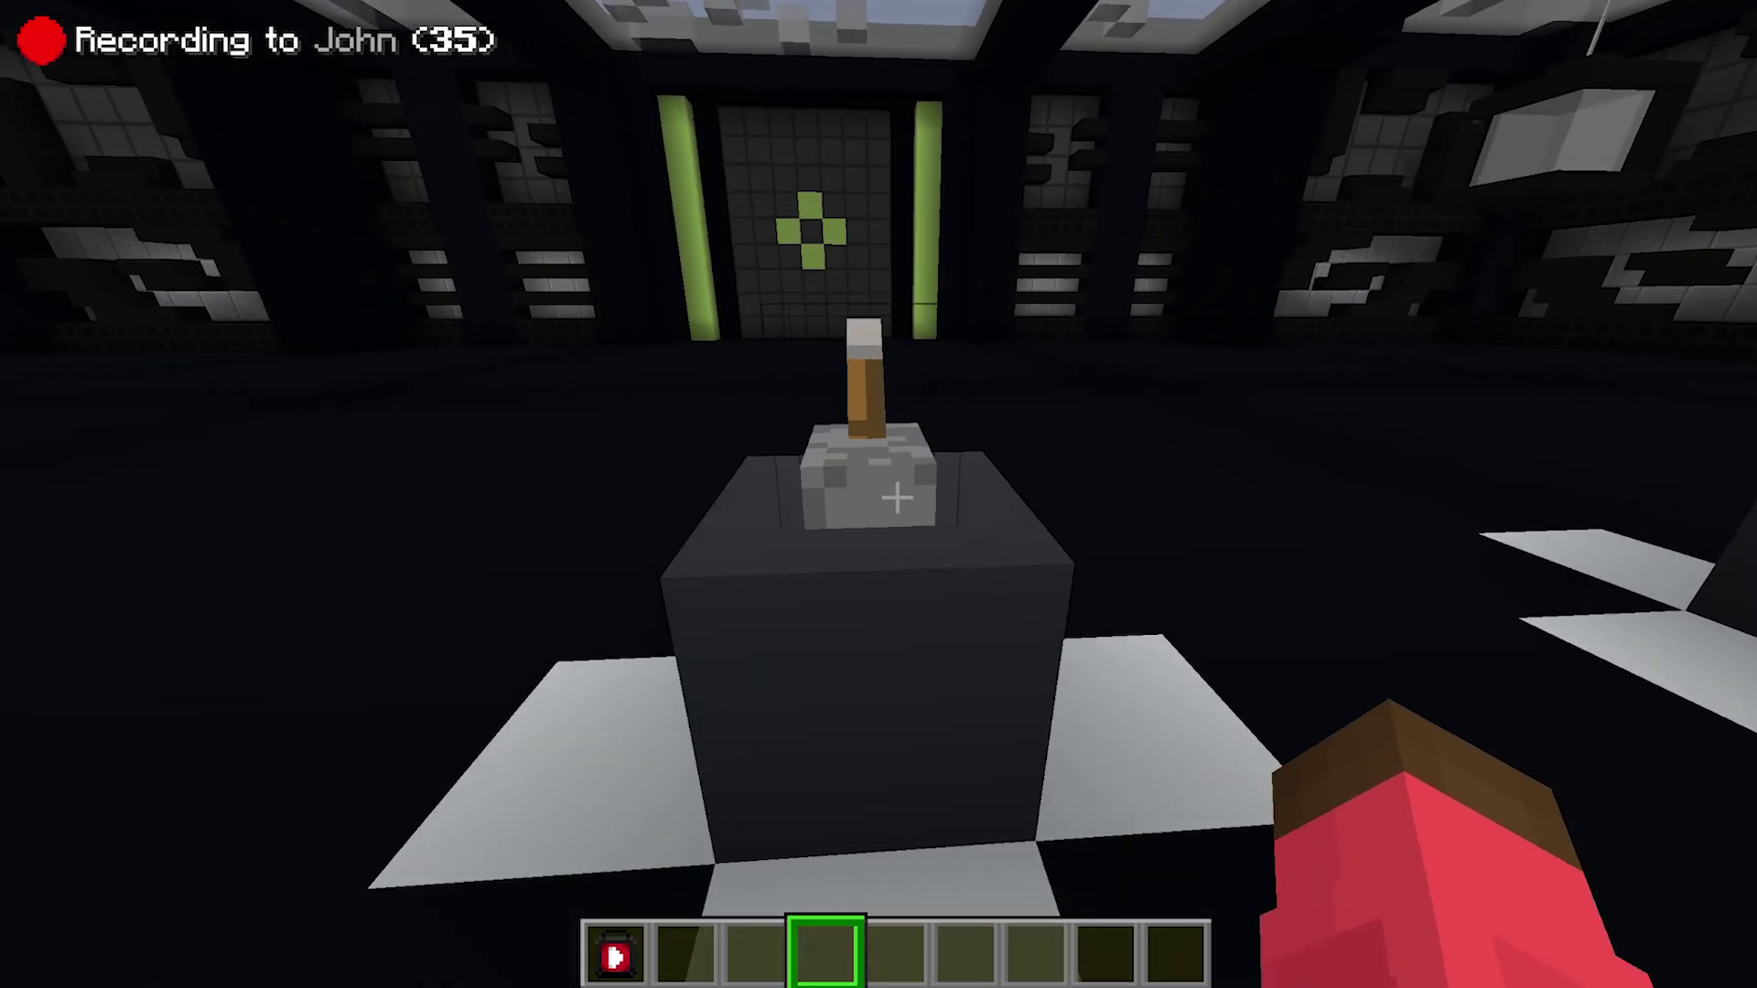
right_click(897, 499)
key("w")
right_click(897, 498)
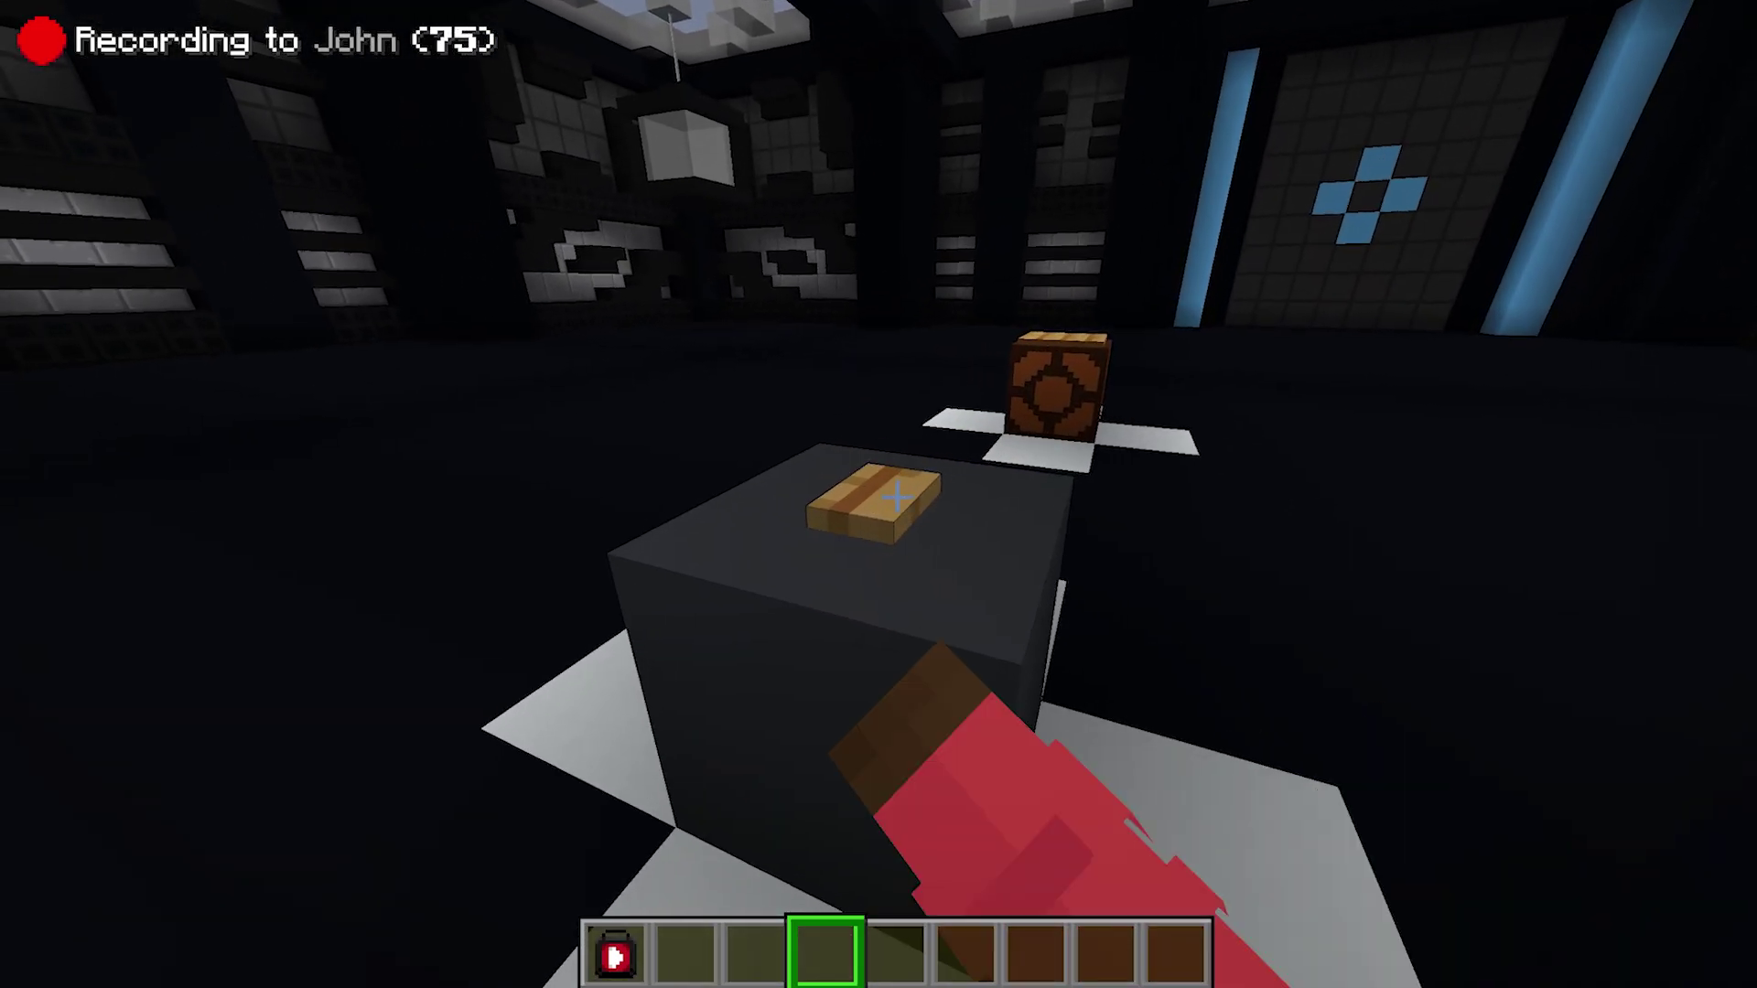
key("w")
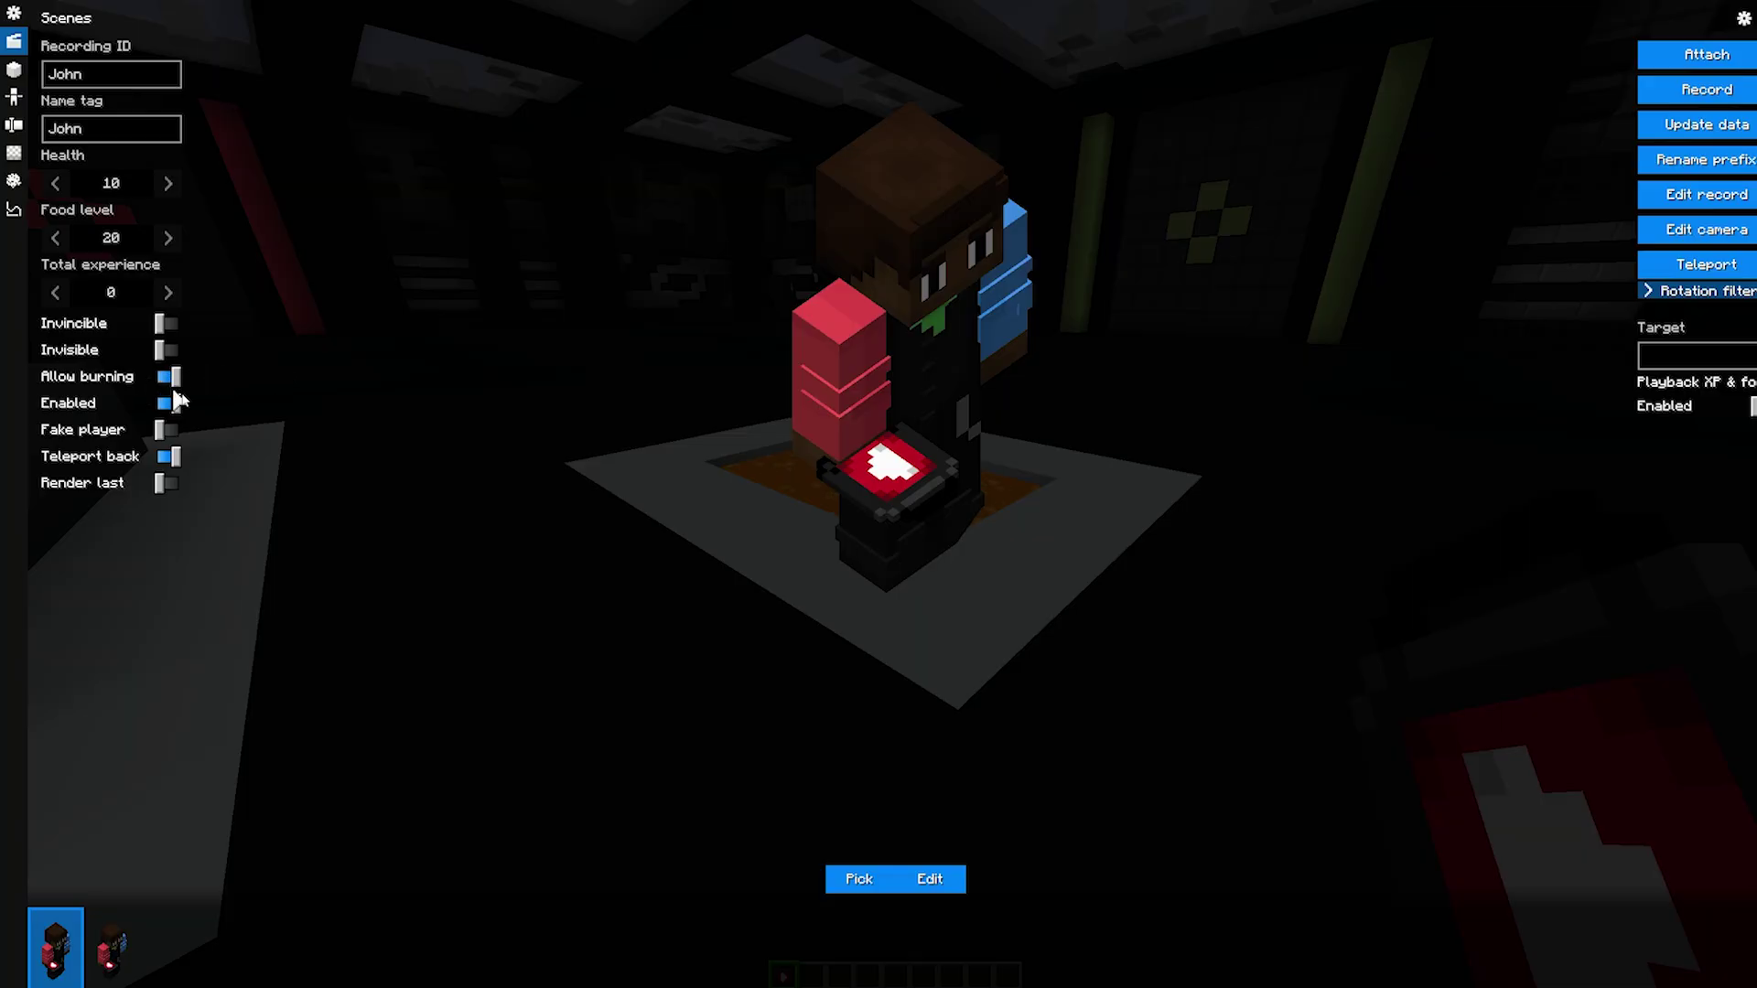
key("Escape")
key("Escape")
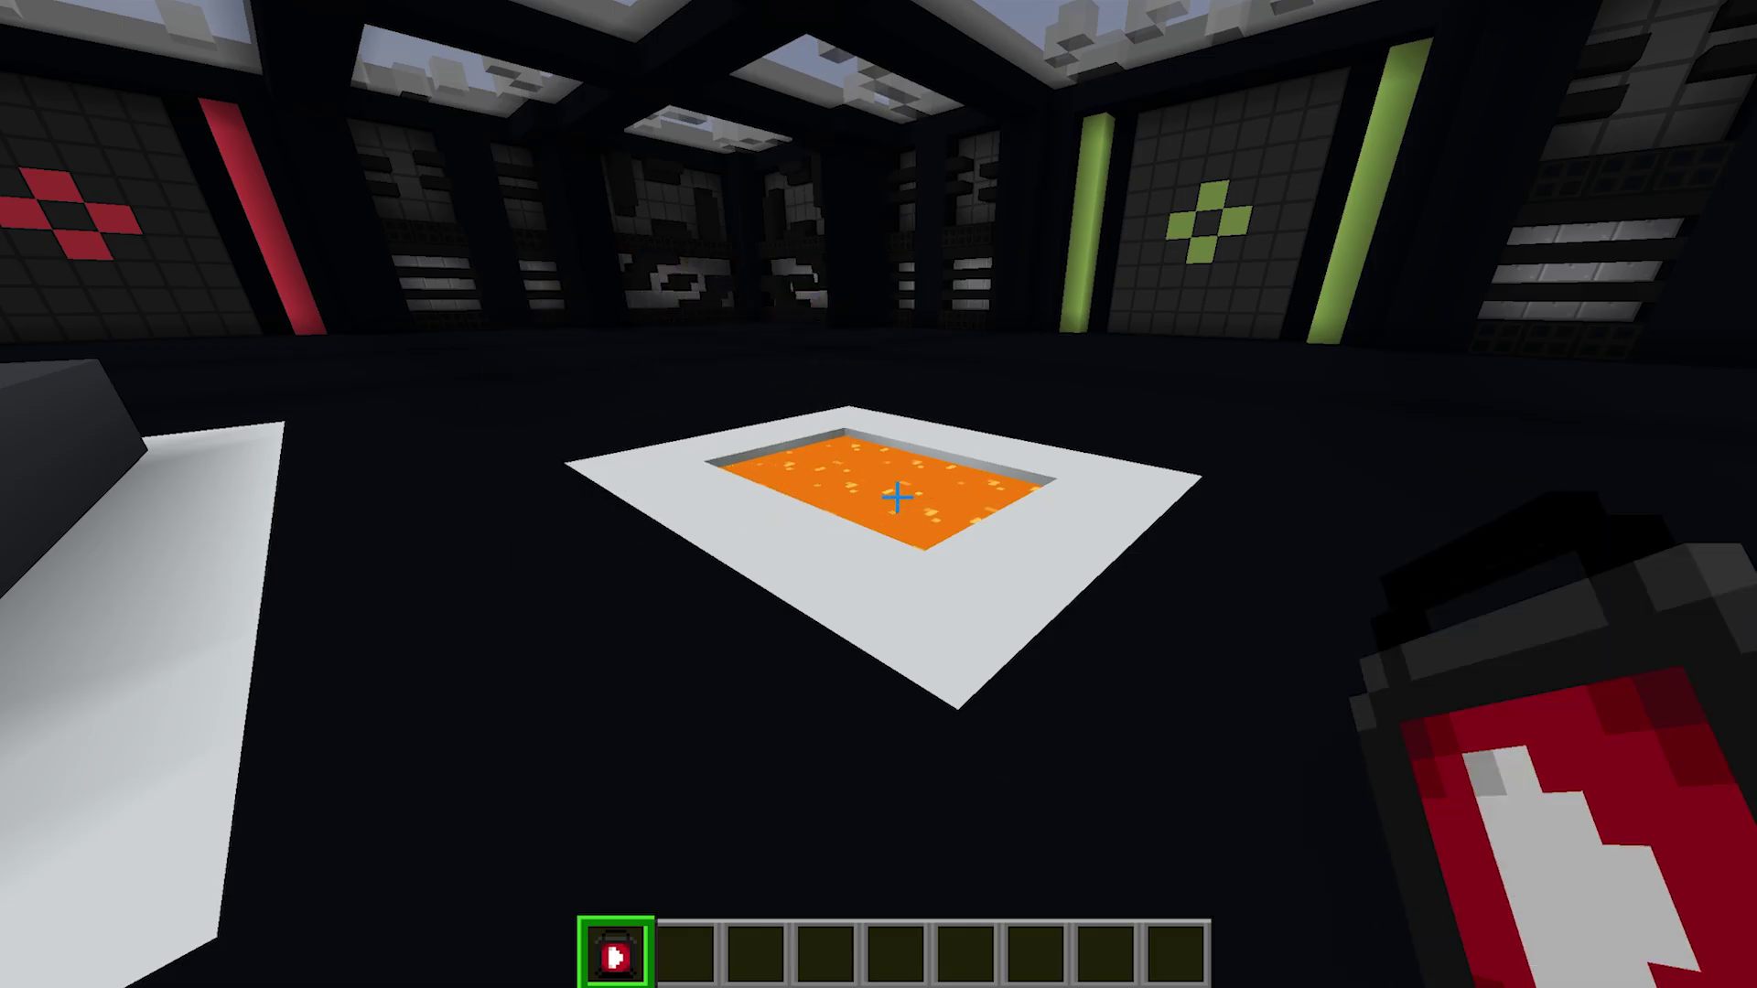
- Play back the scene with John, then reopen the scene settings for a new John take
key("0")
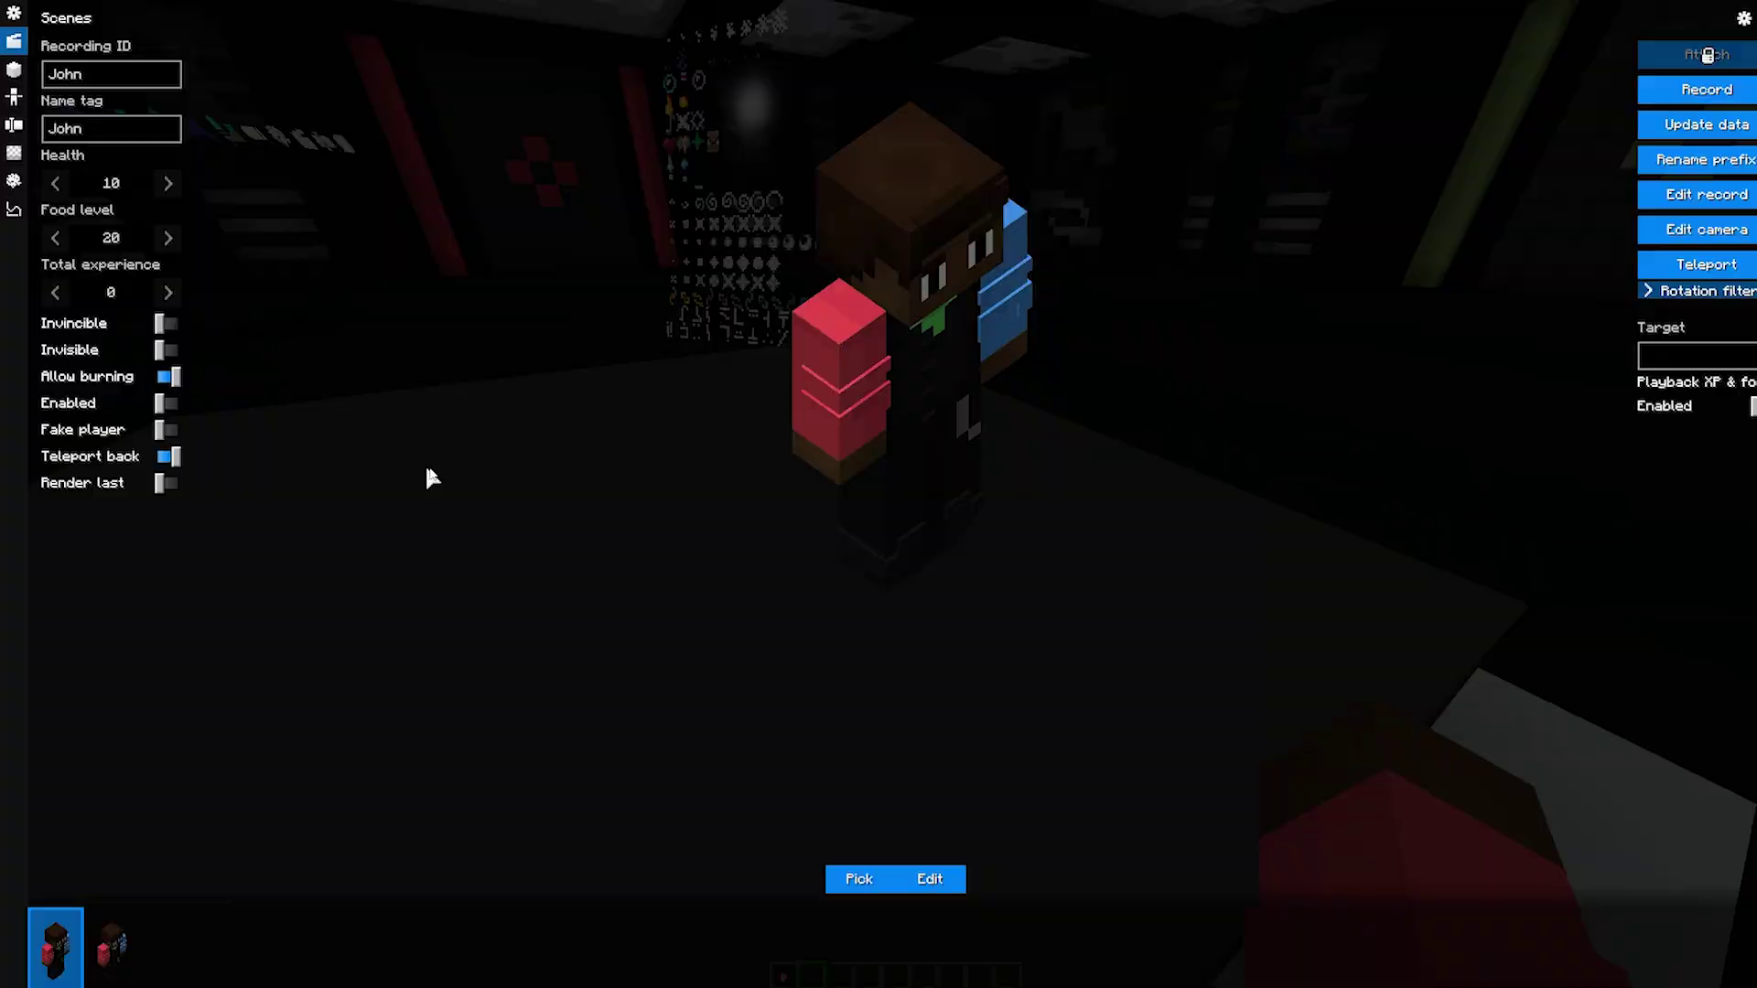
key("Escape")
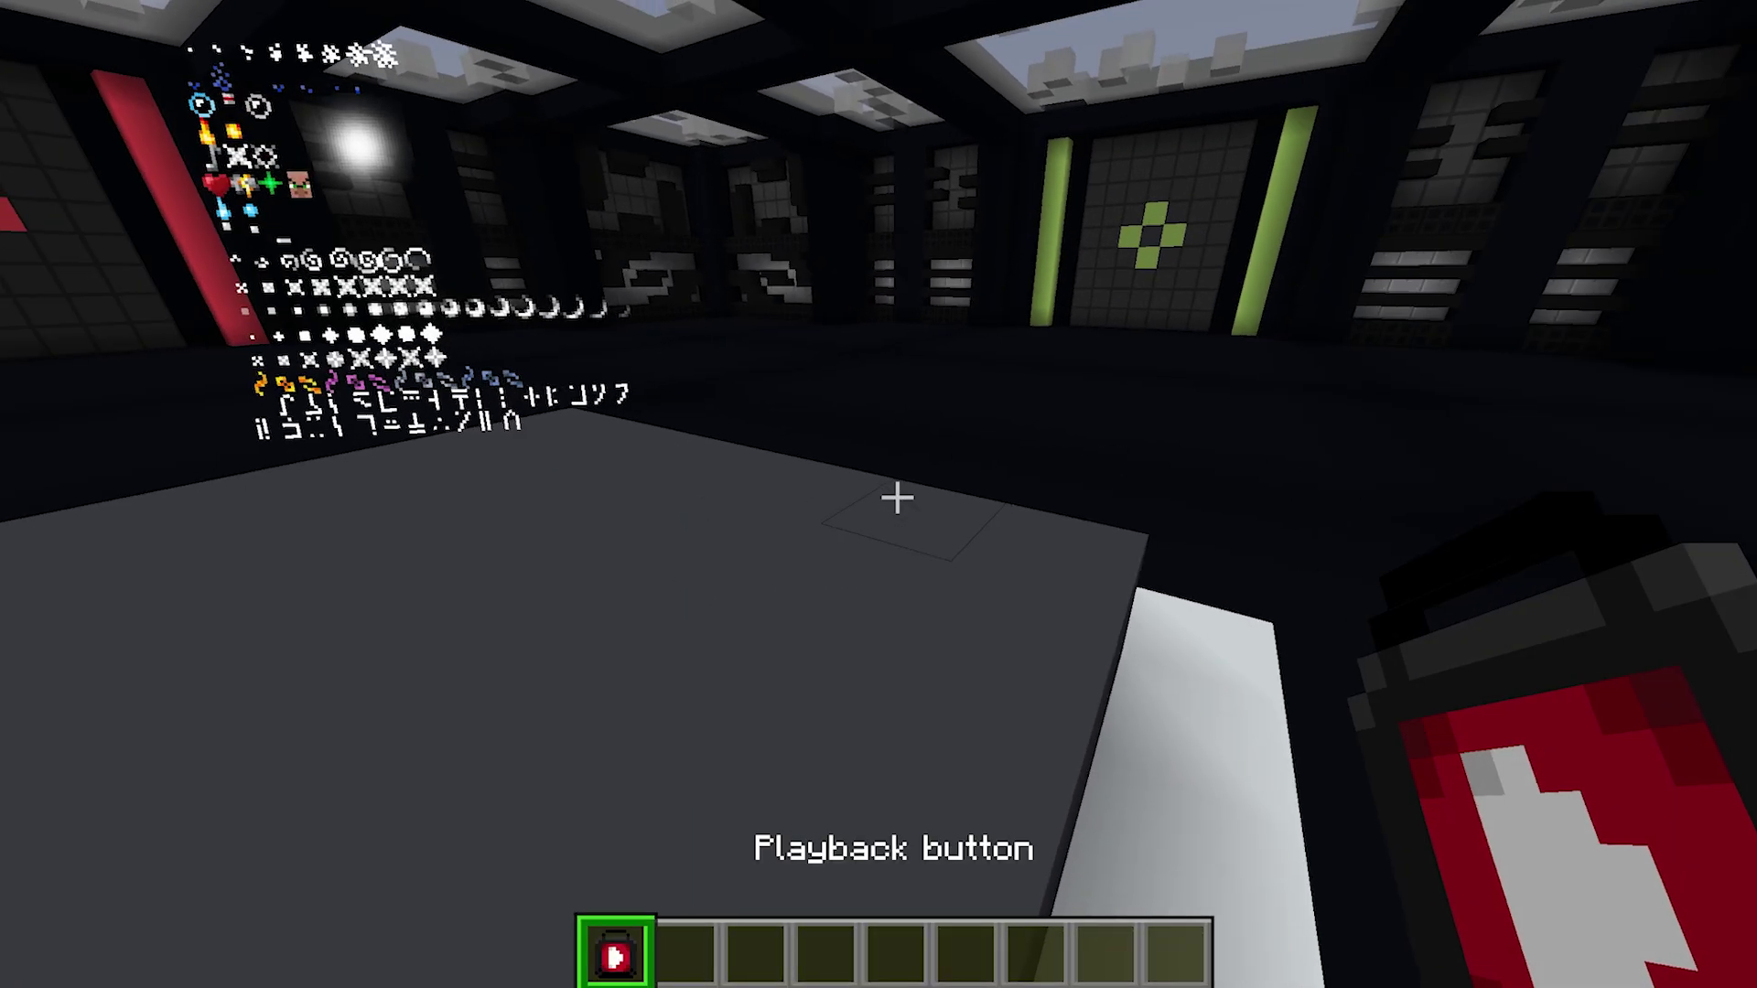
right_click(897, 498)
right_click(897, 498)
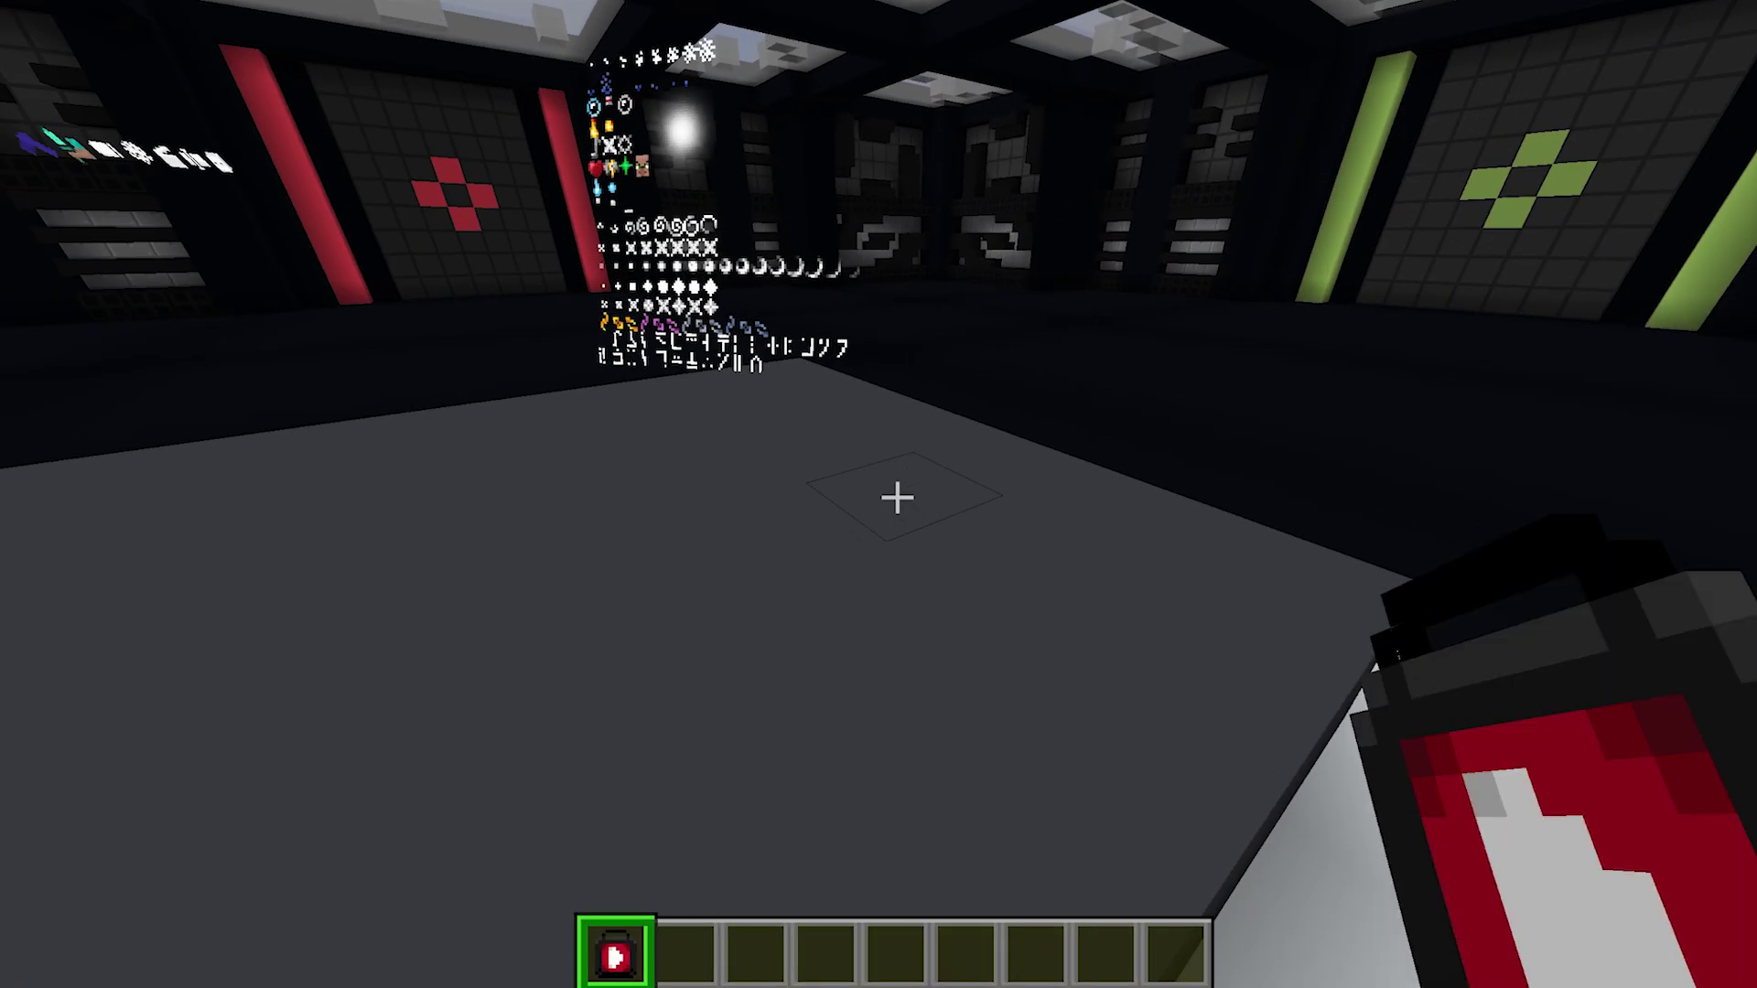
key("0")
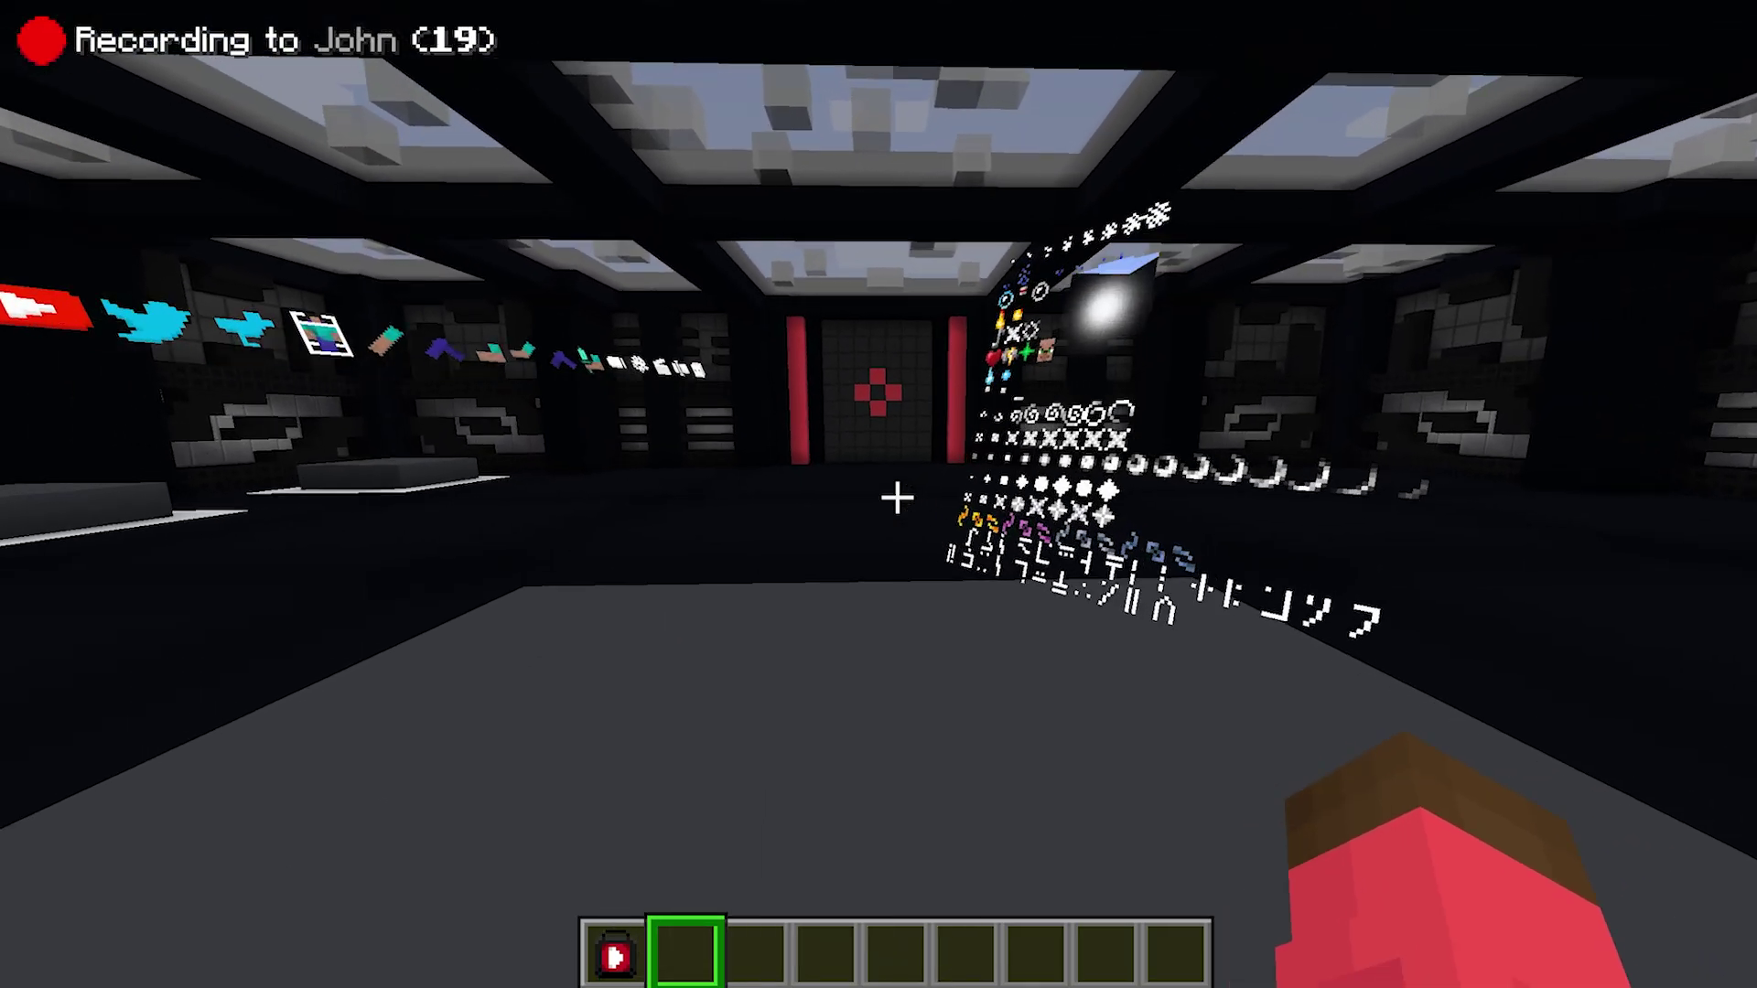
- Turn on Render last for the Steve actor and walk around viewing the translucent Steve
key("w")
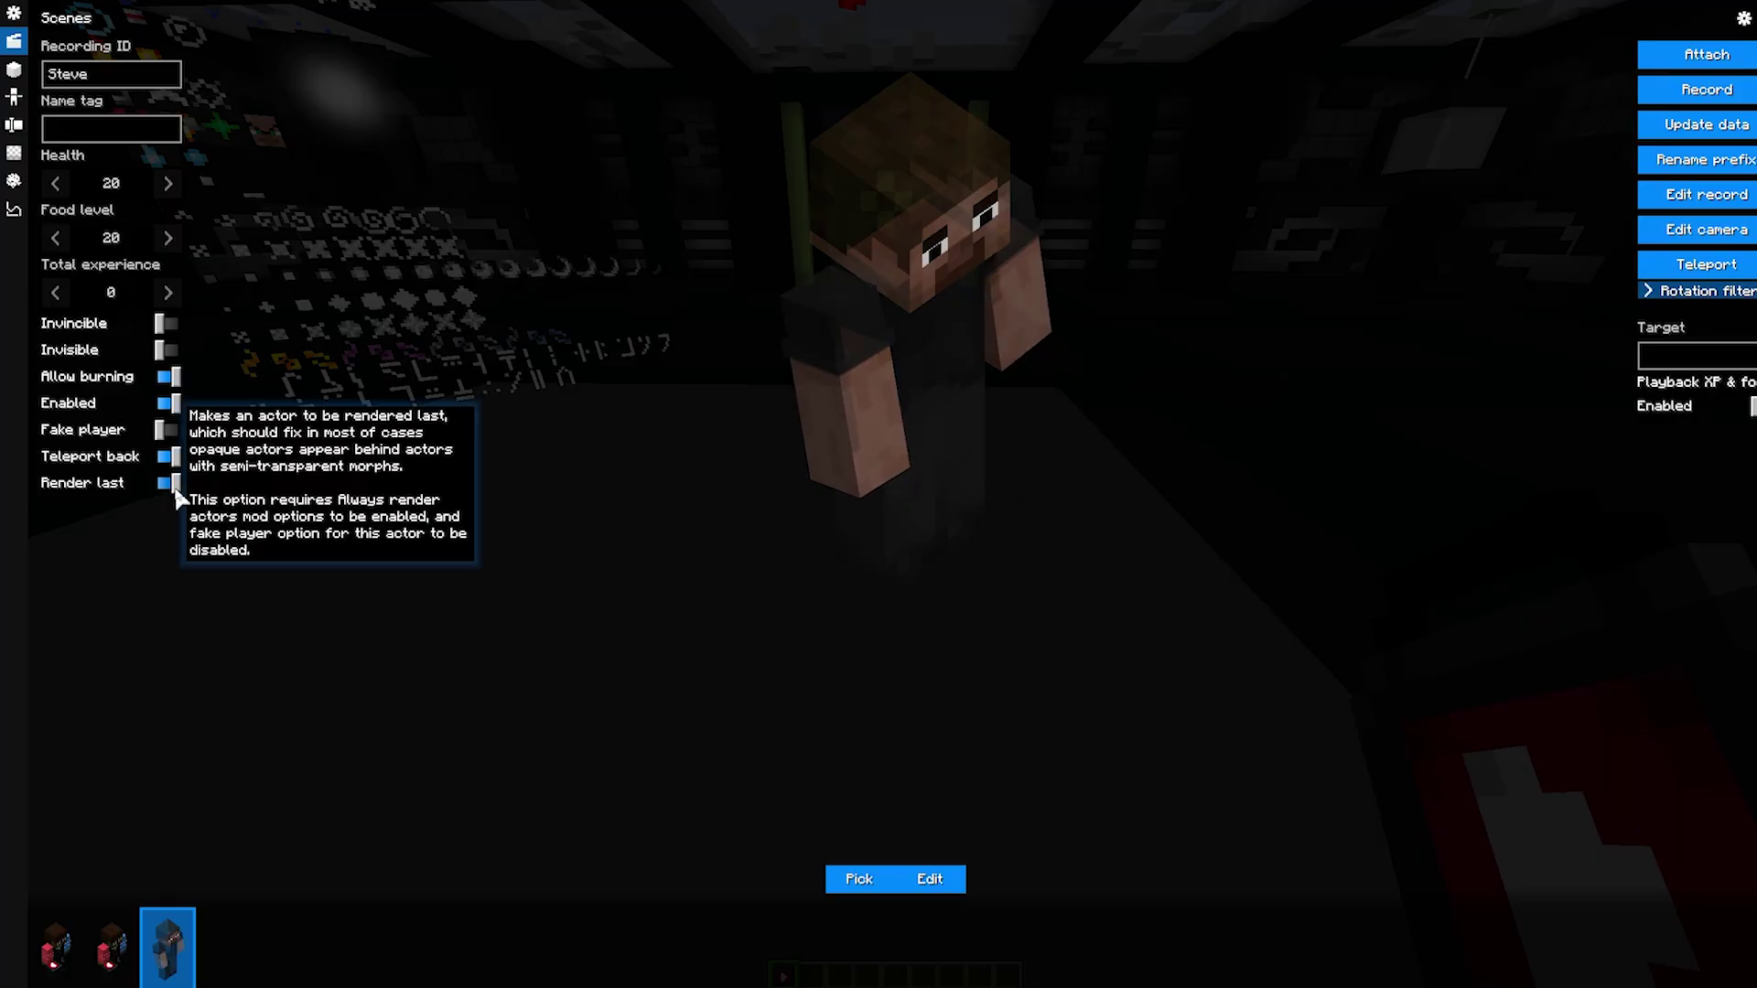
left_click(173, 485)
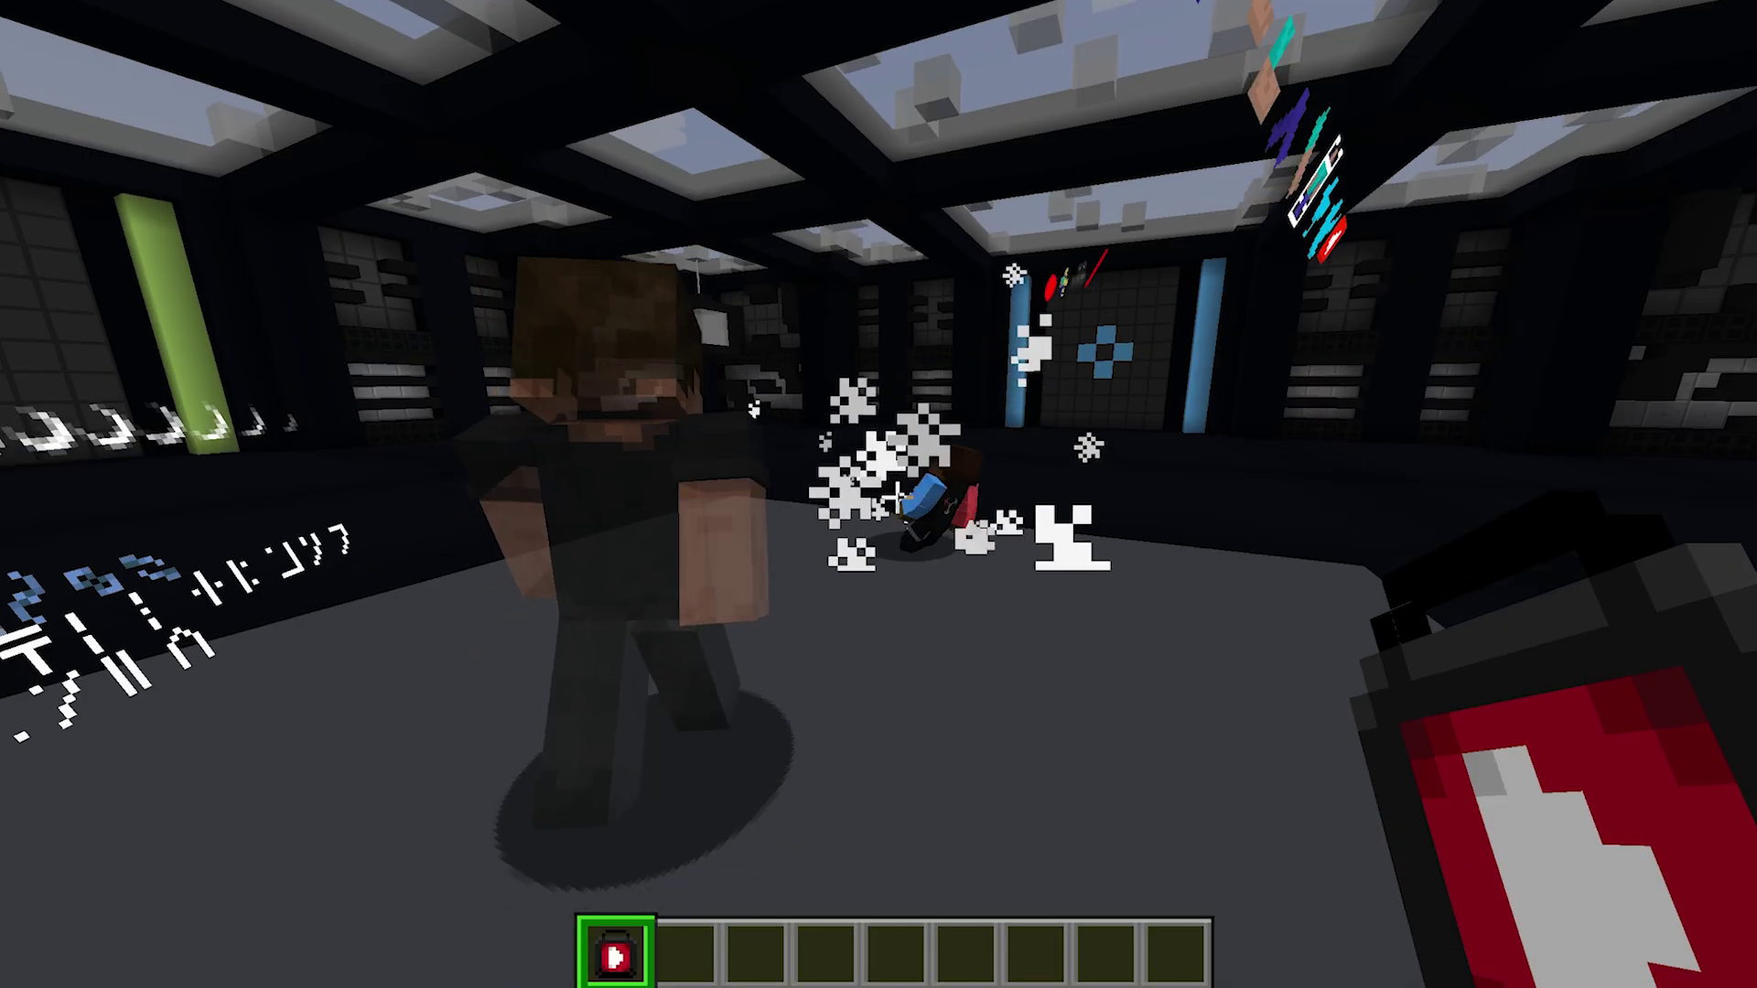
key("a")
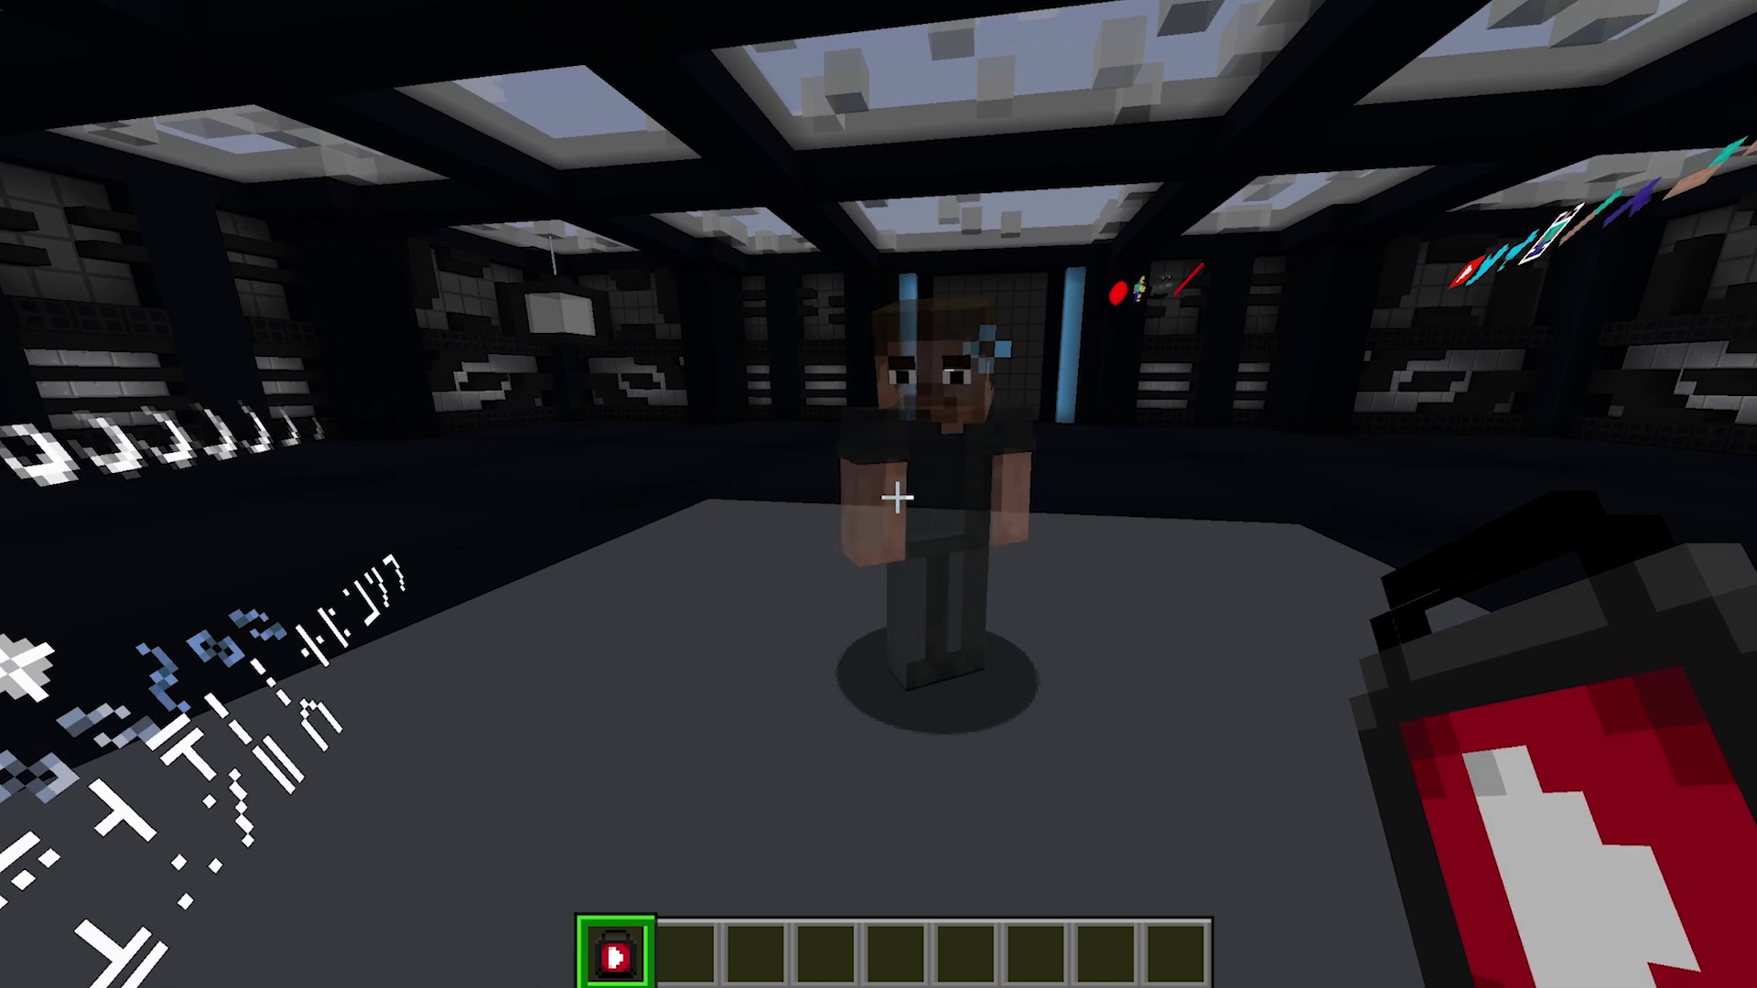
key("d")
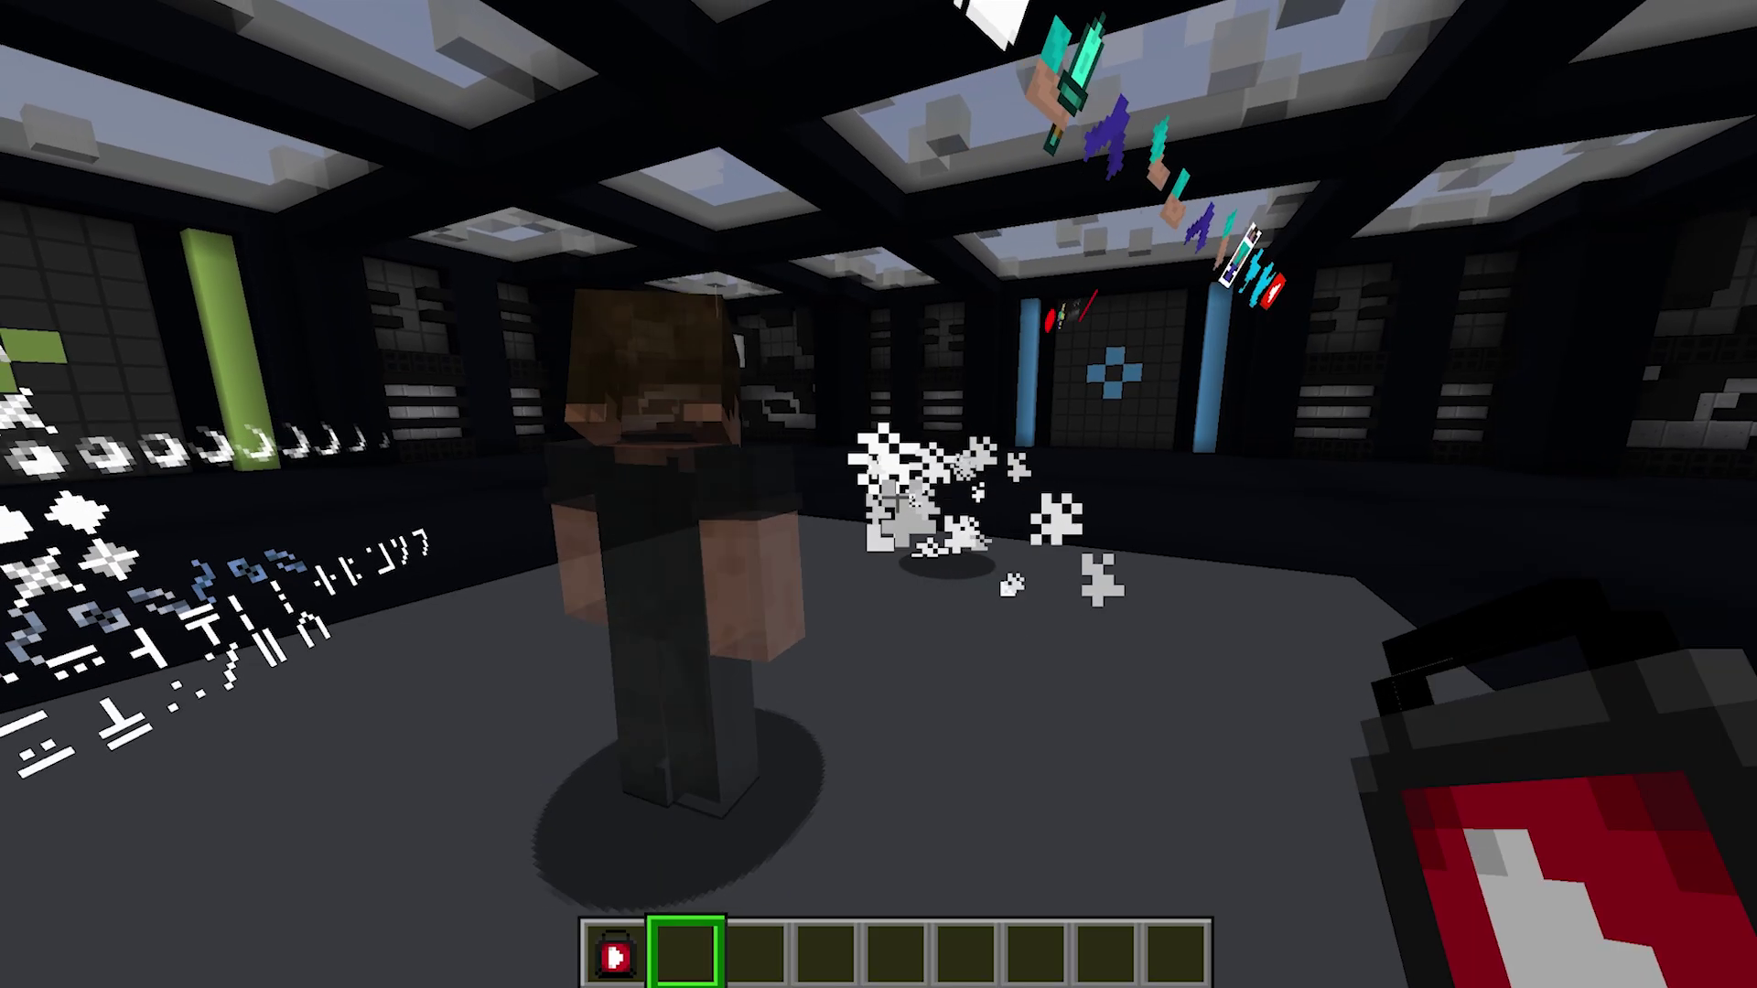
key("a")
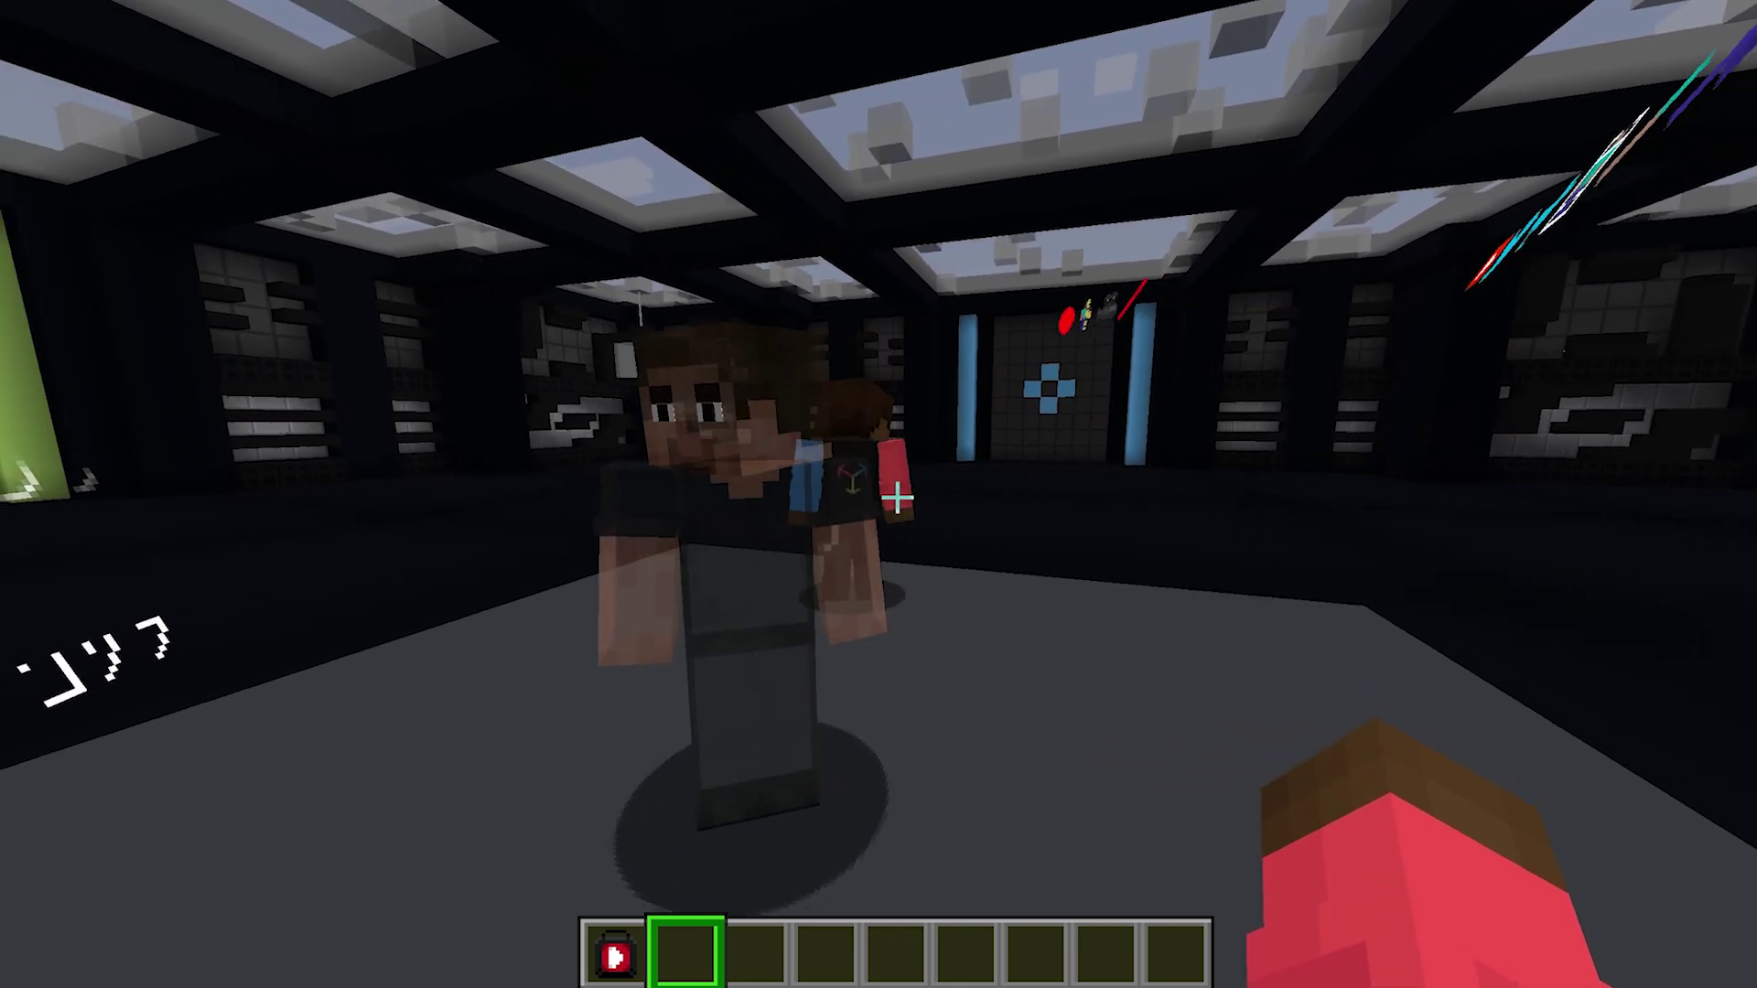
key("a")
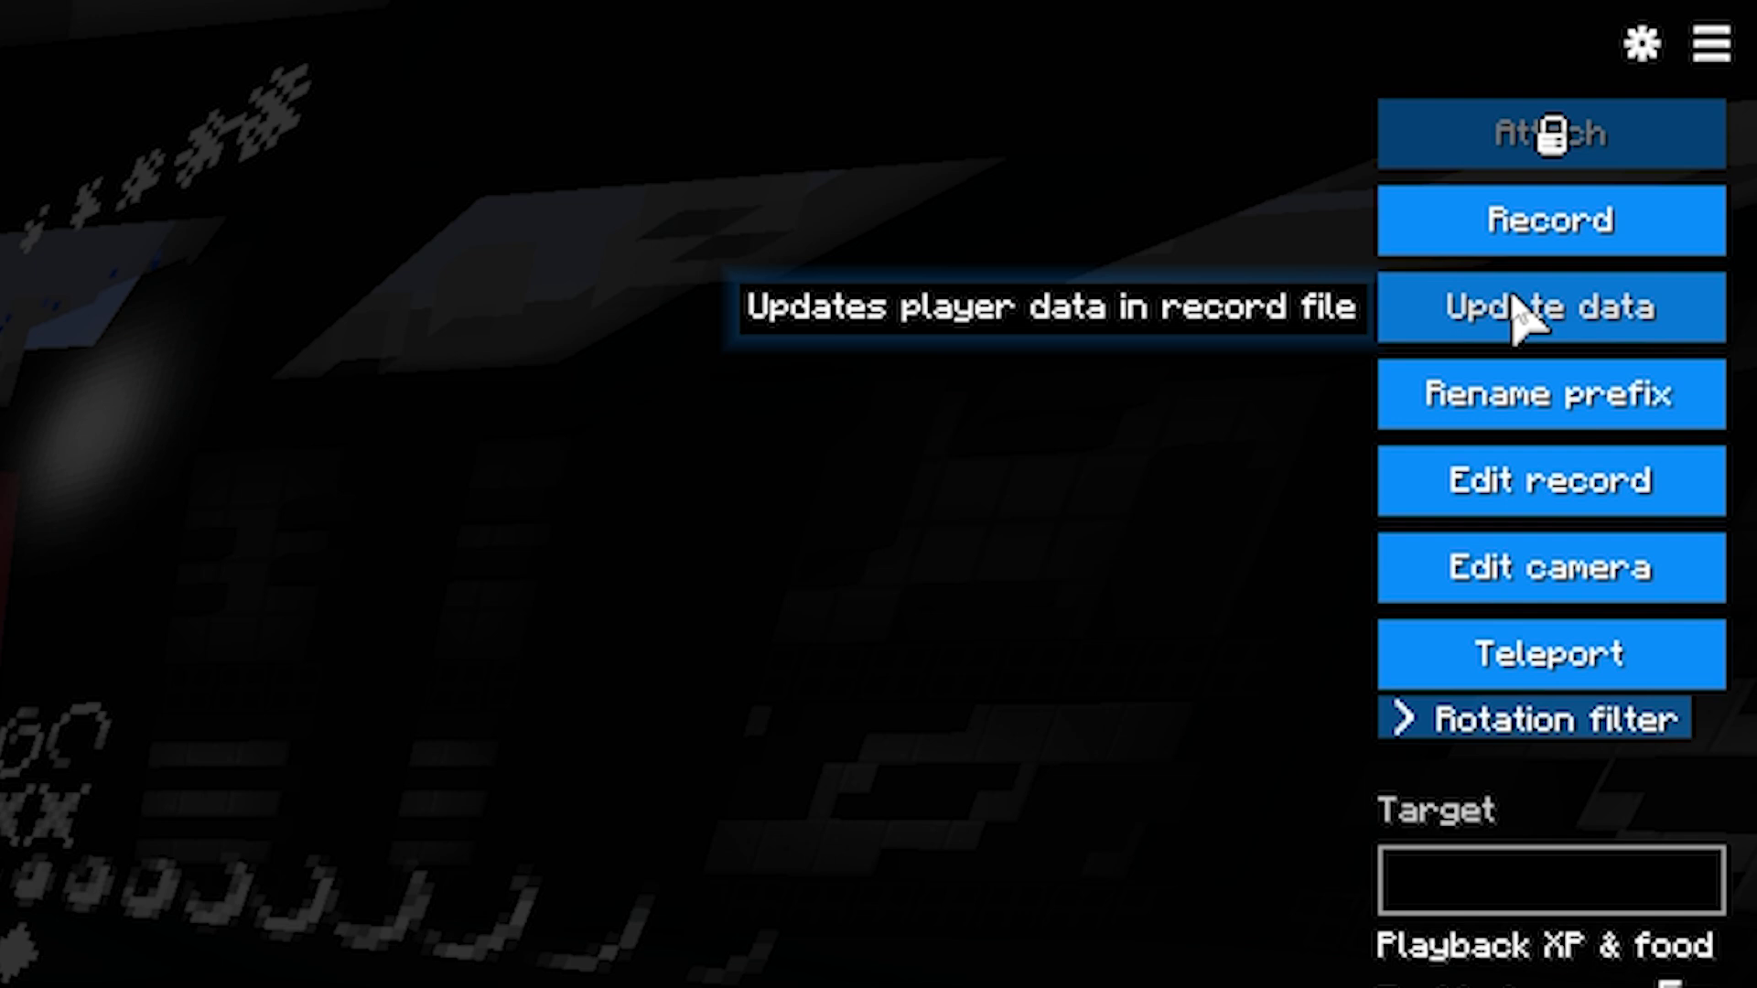
- Rename the recording prefix to No_Yes_ and teleport to Steve's replay start position
left_click(1563, 403)
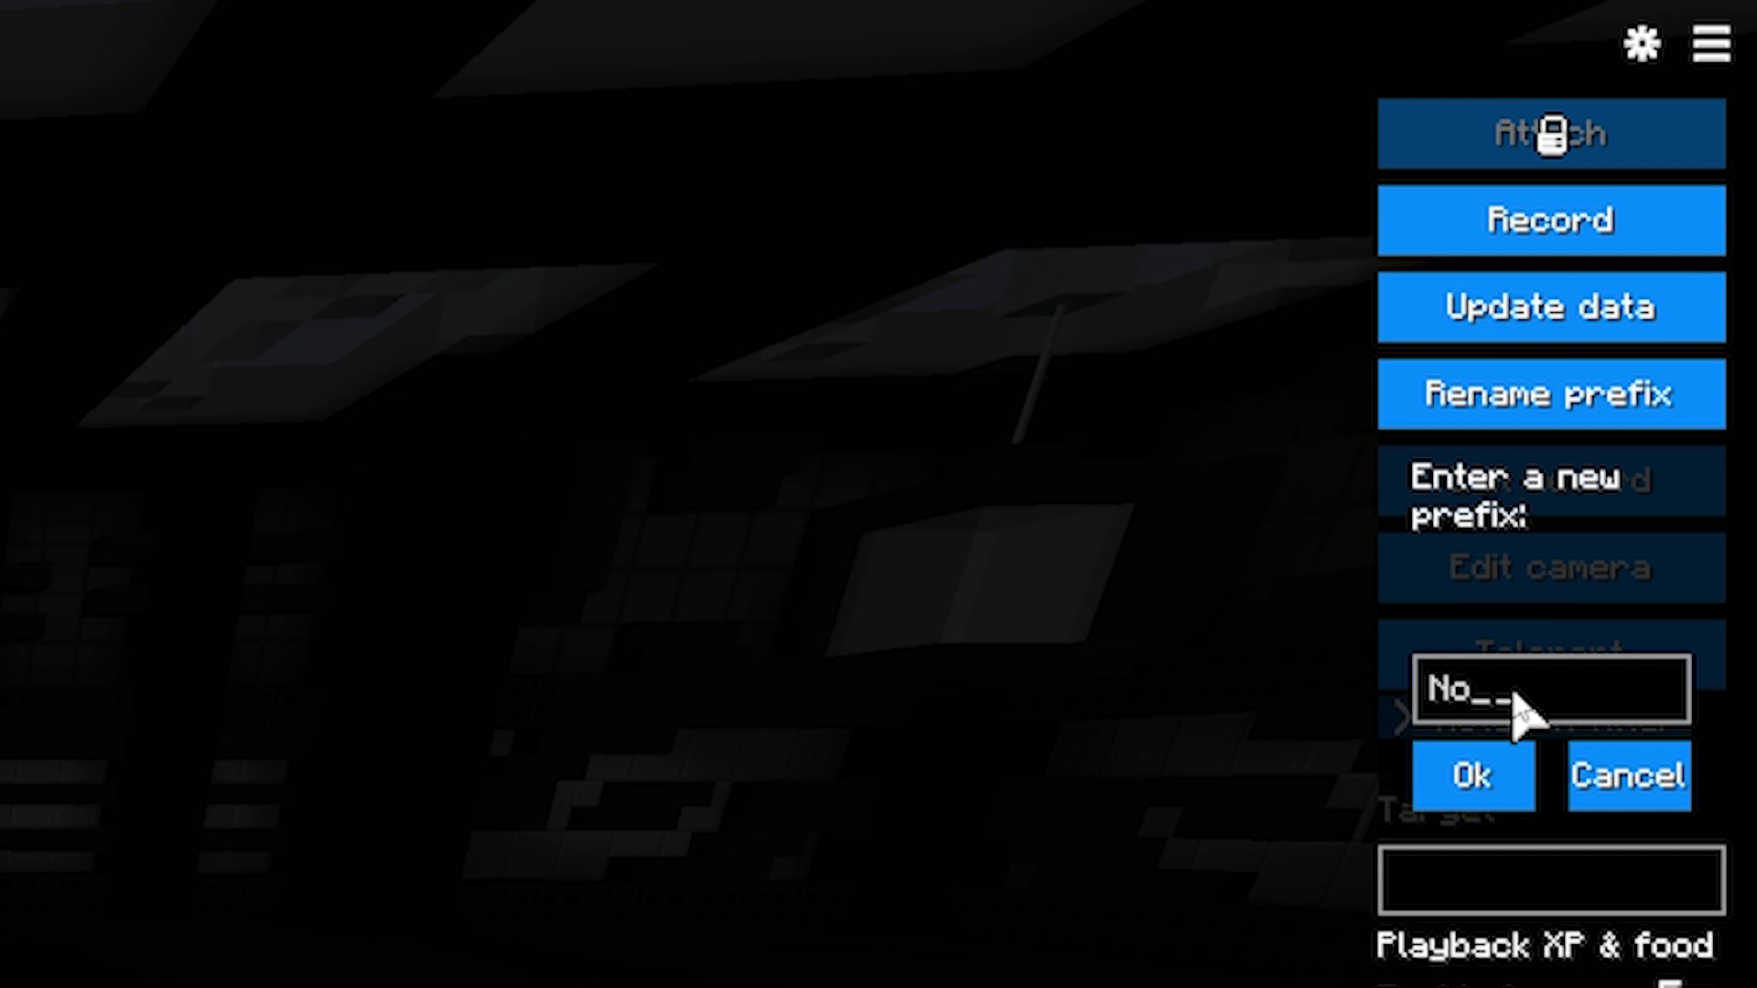
left_click(1474, 776)
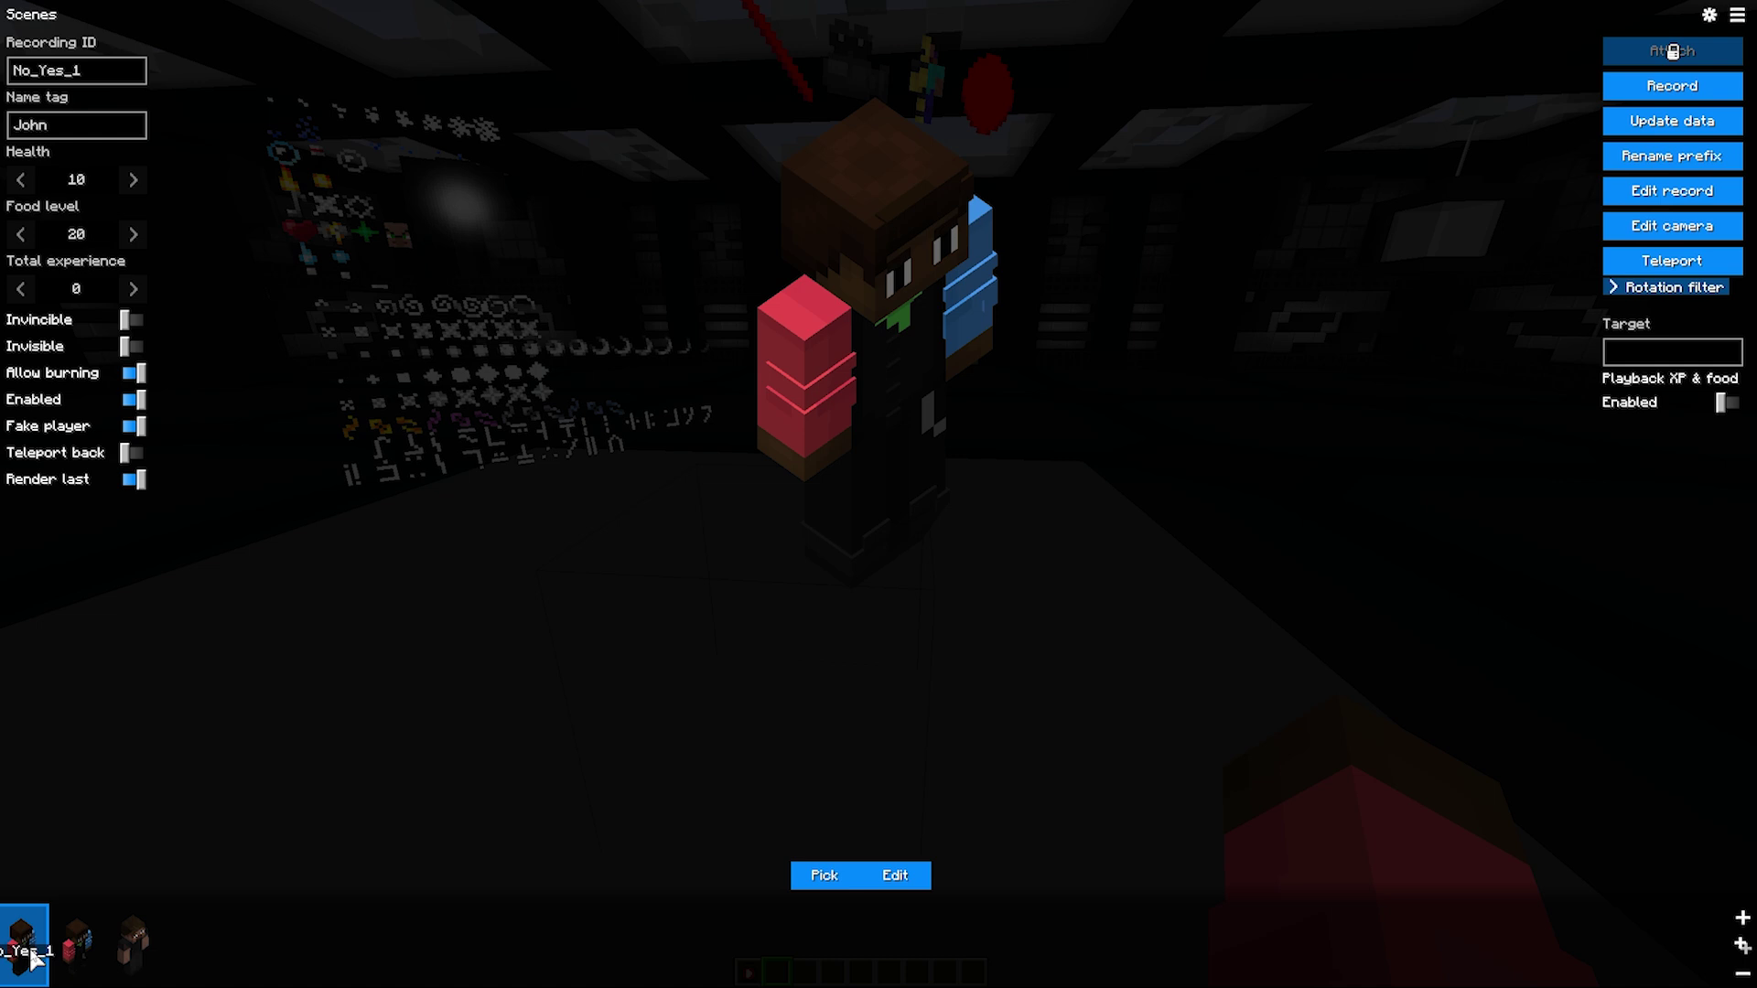
key("space")
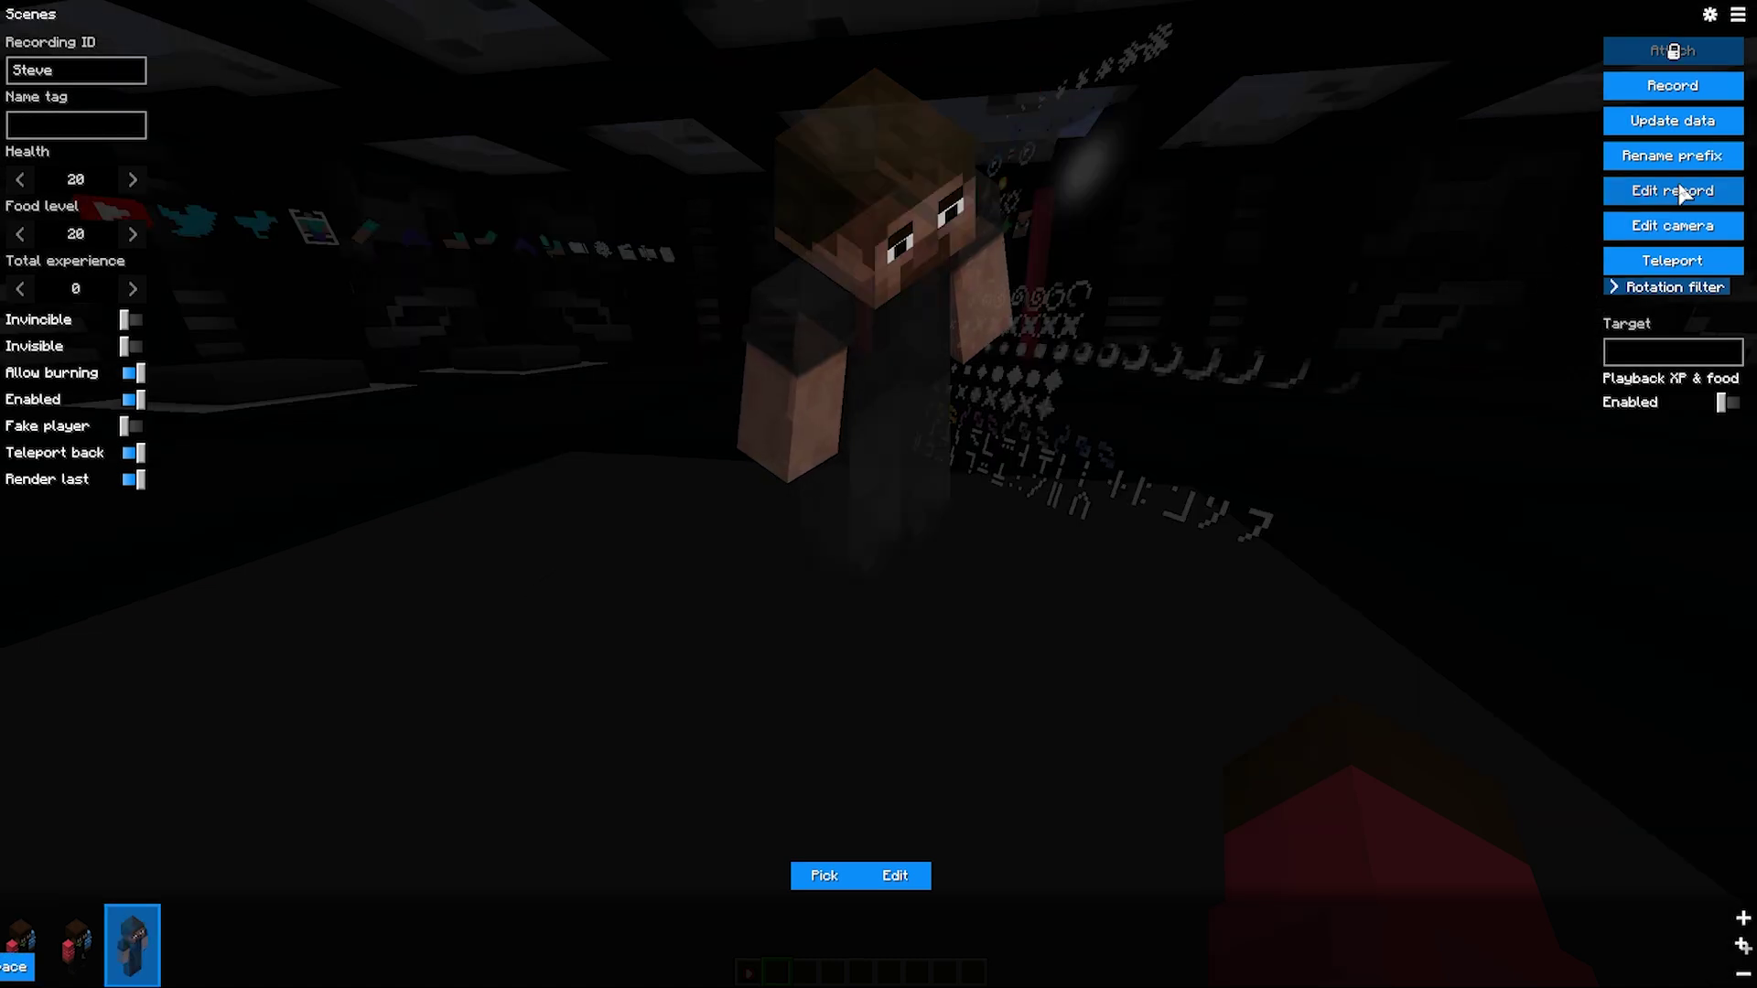
left_click(1682, 263)
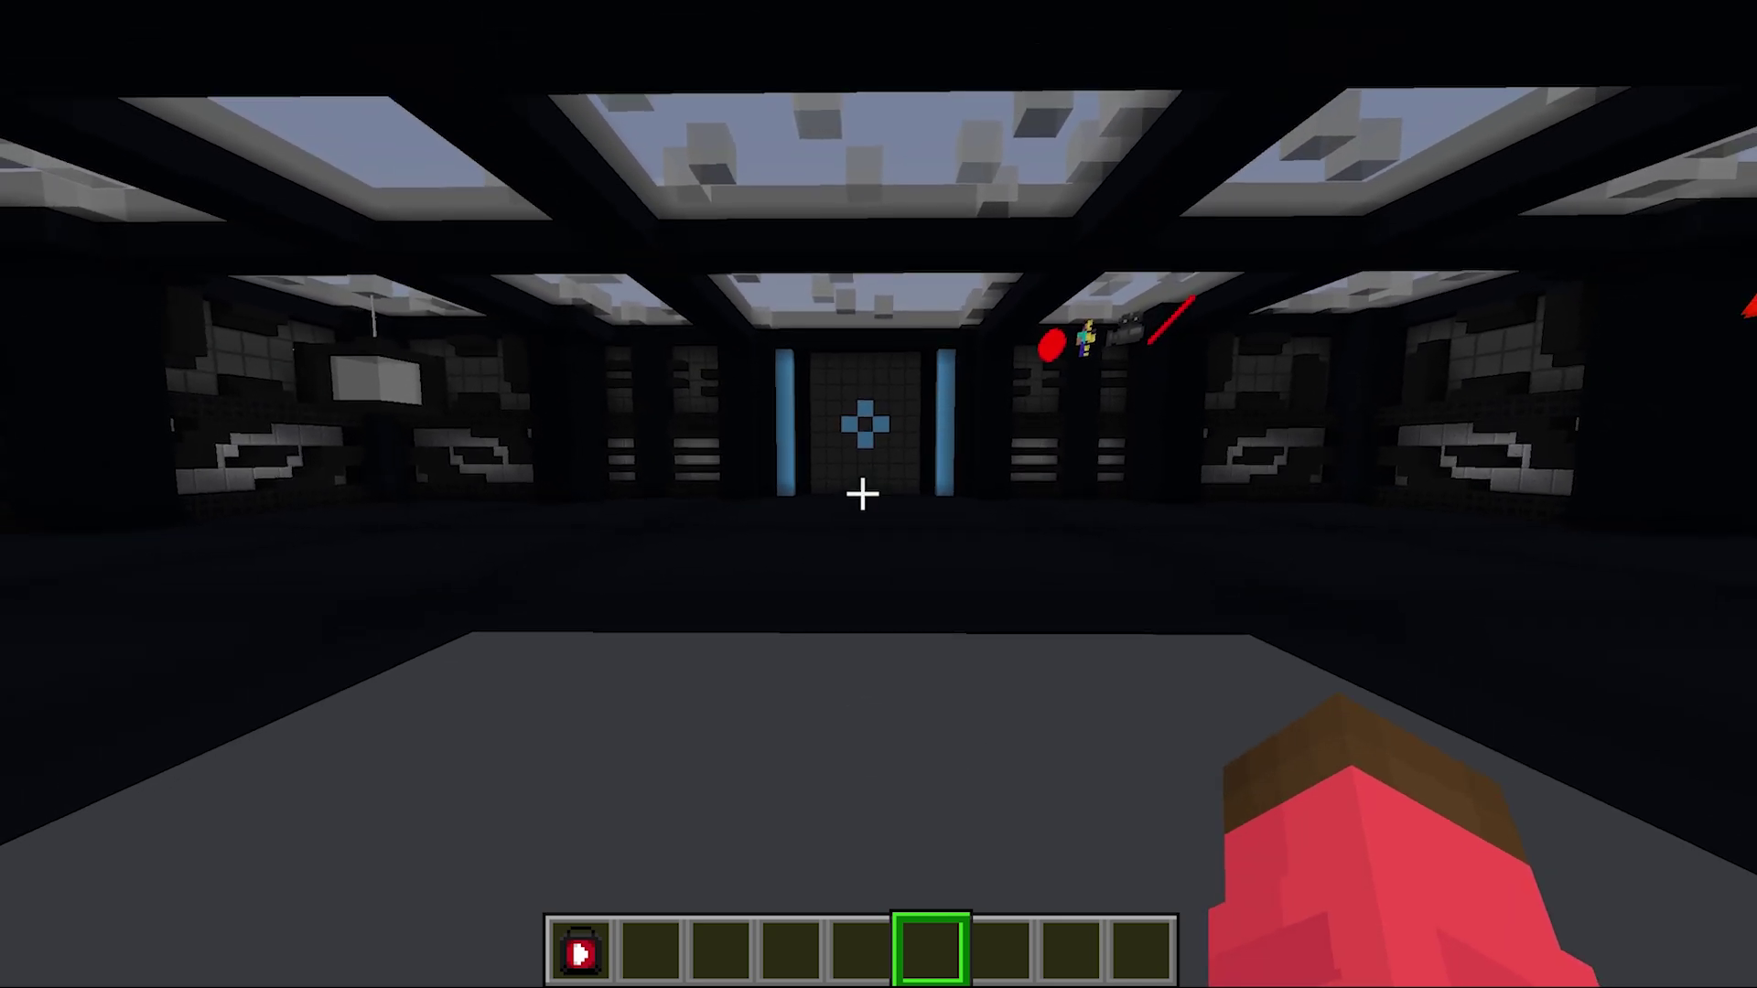
- Set display title 'Very handsome', start command /time set night, stop command /time set day, and loops on
key("0")
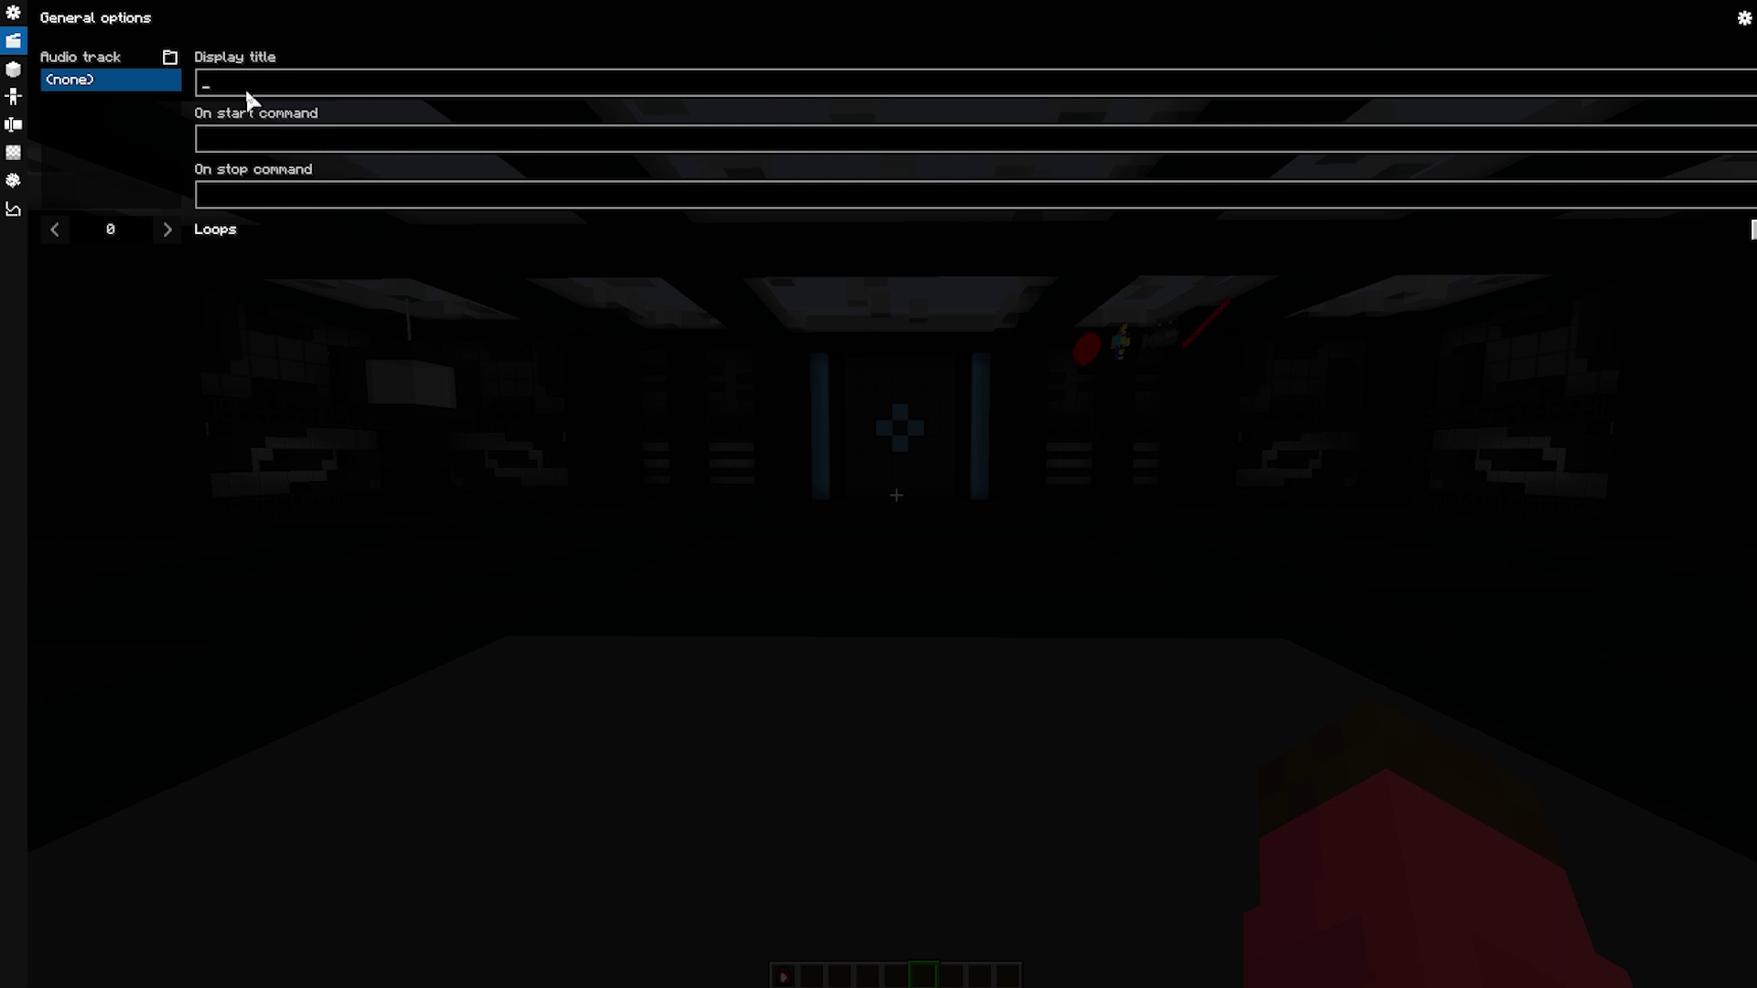
type("Very handsome")
left_click(265, 140)
type("time set night")
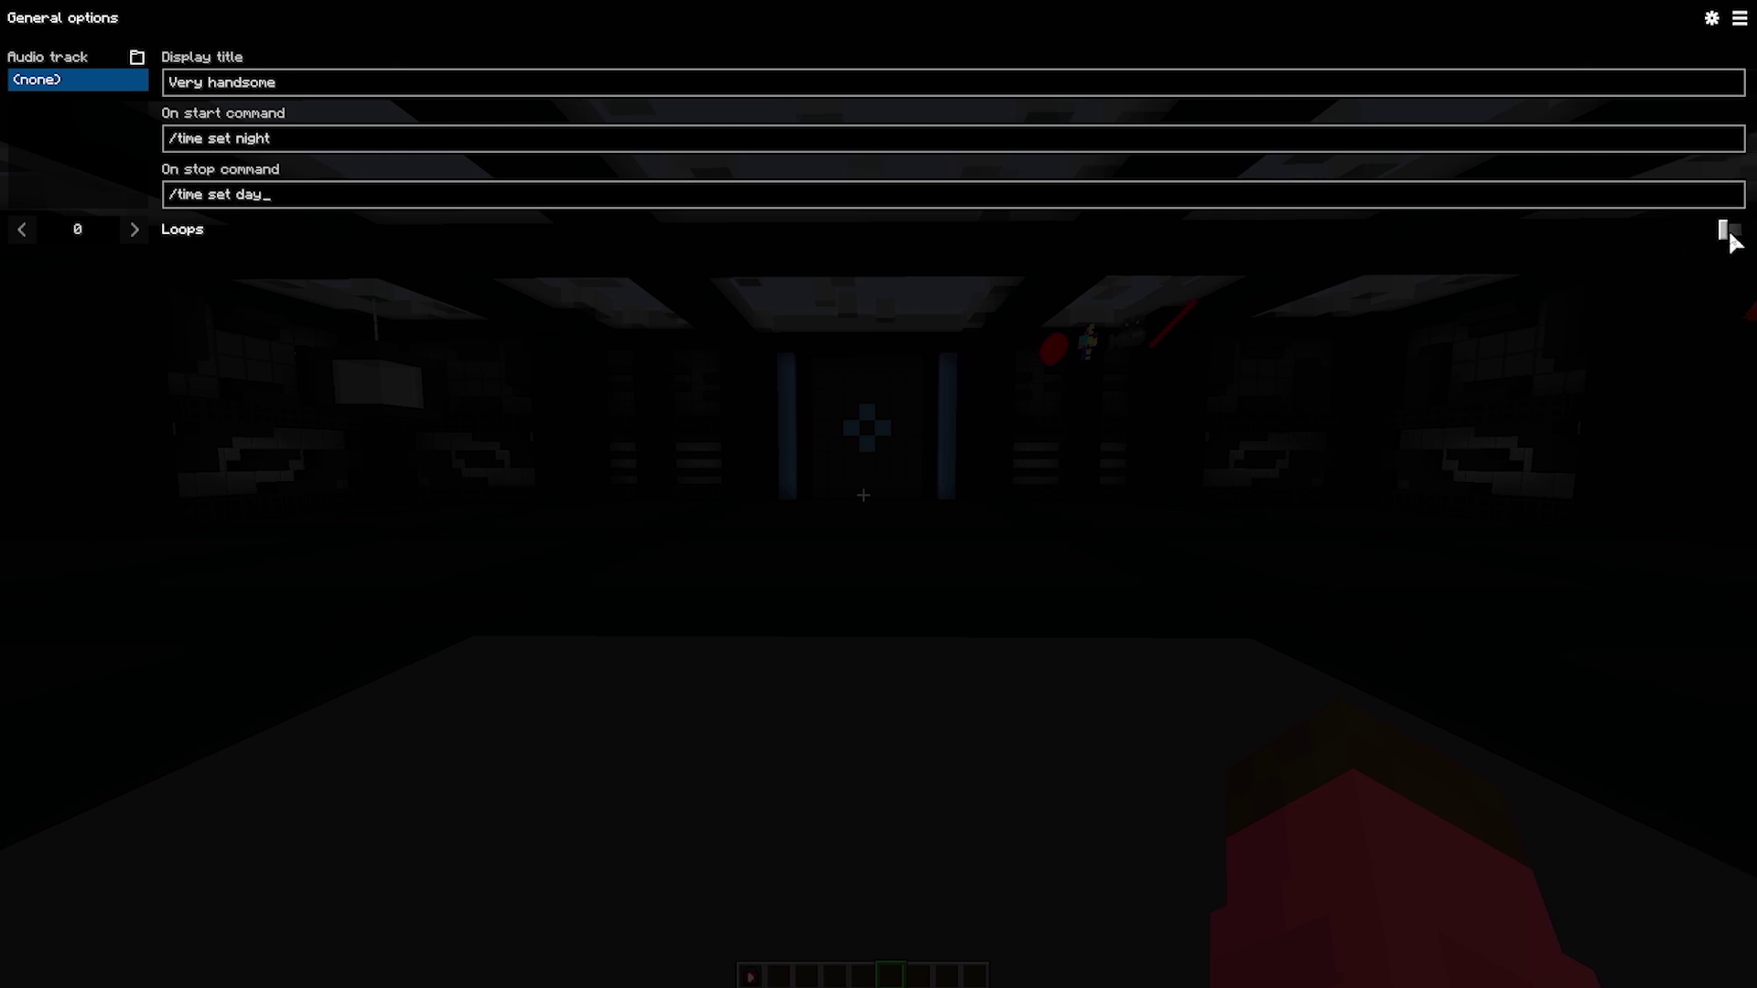
left_click(1730, 231)
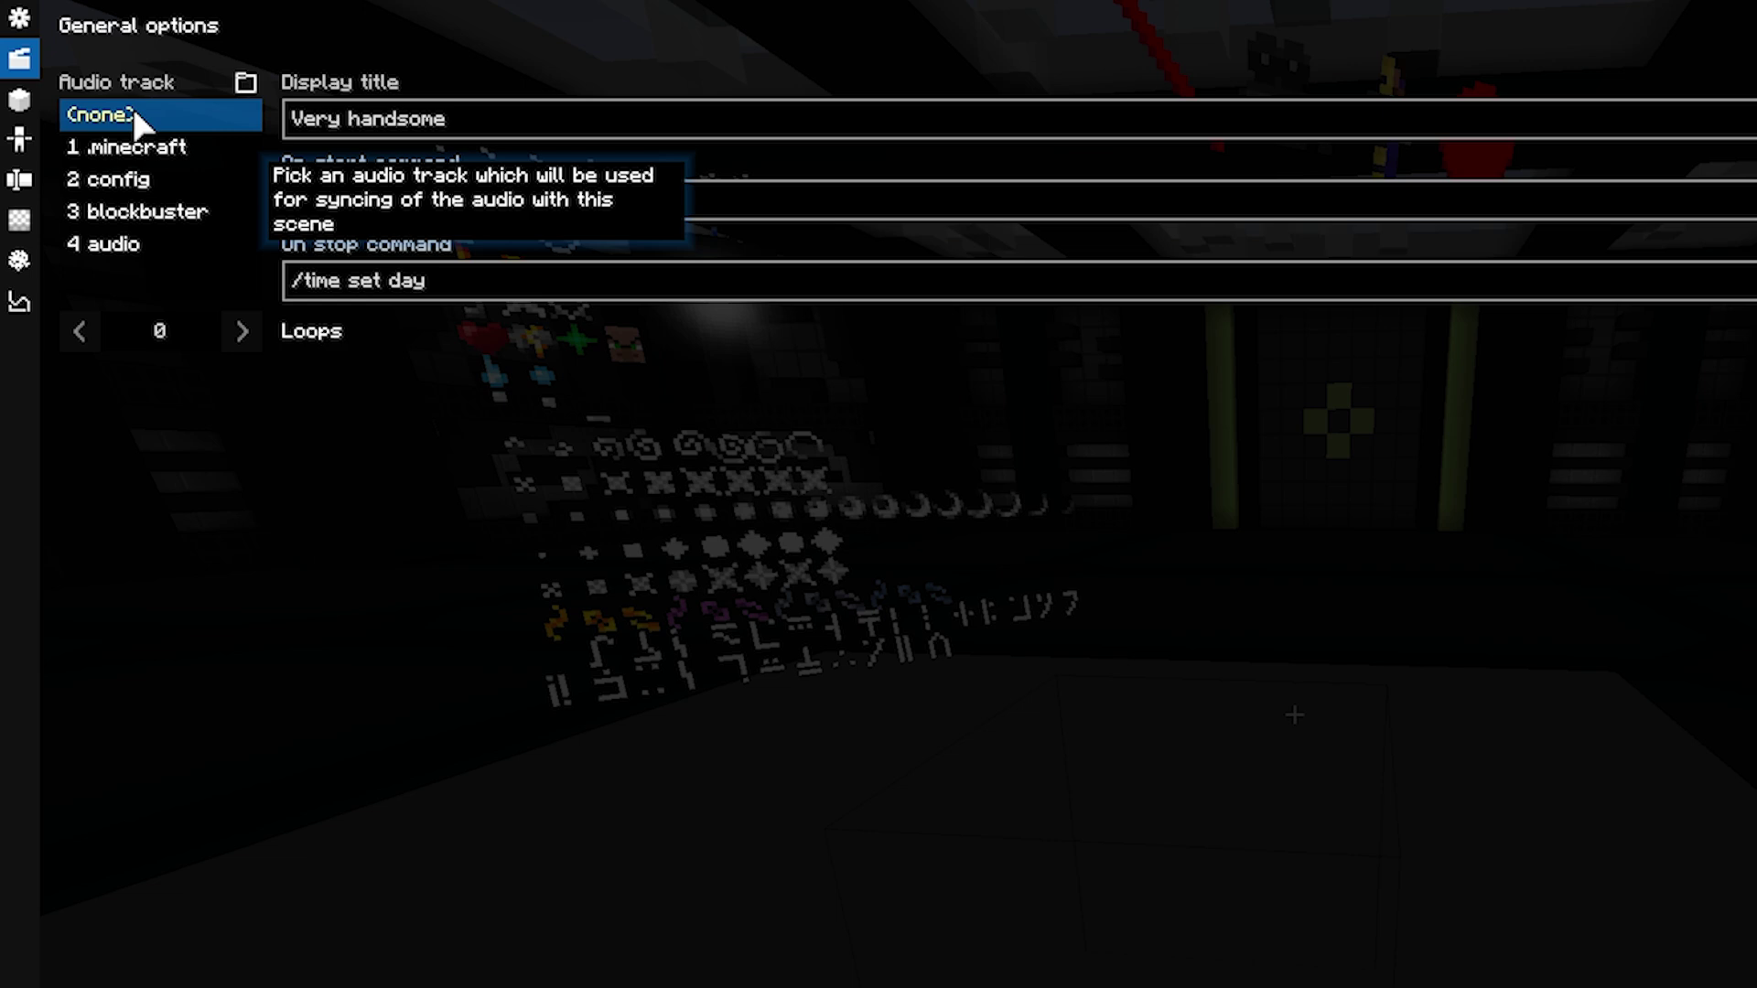
left_click(104, 115)
left_click(108, 139)
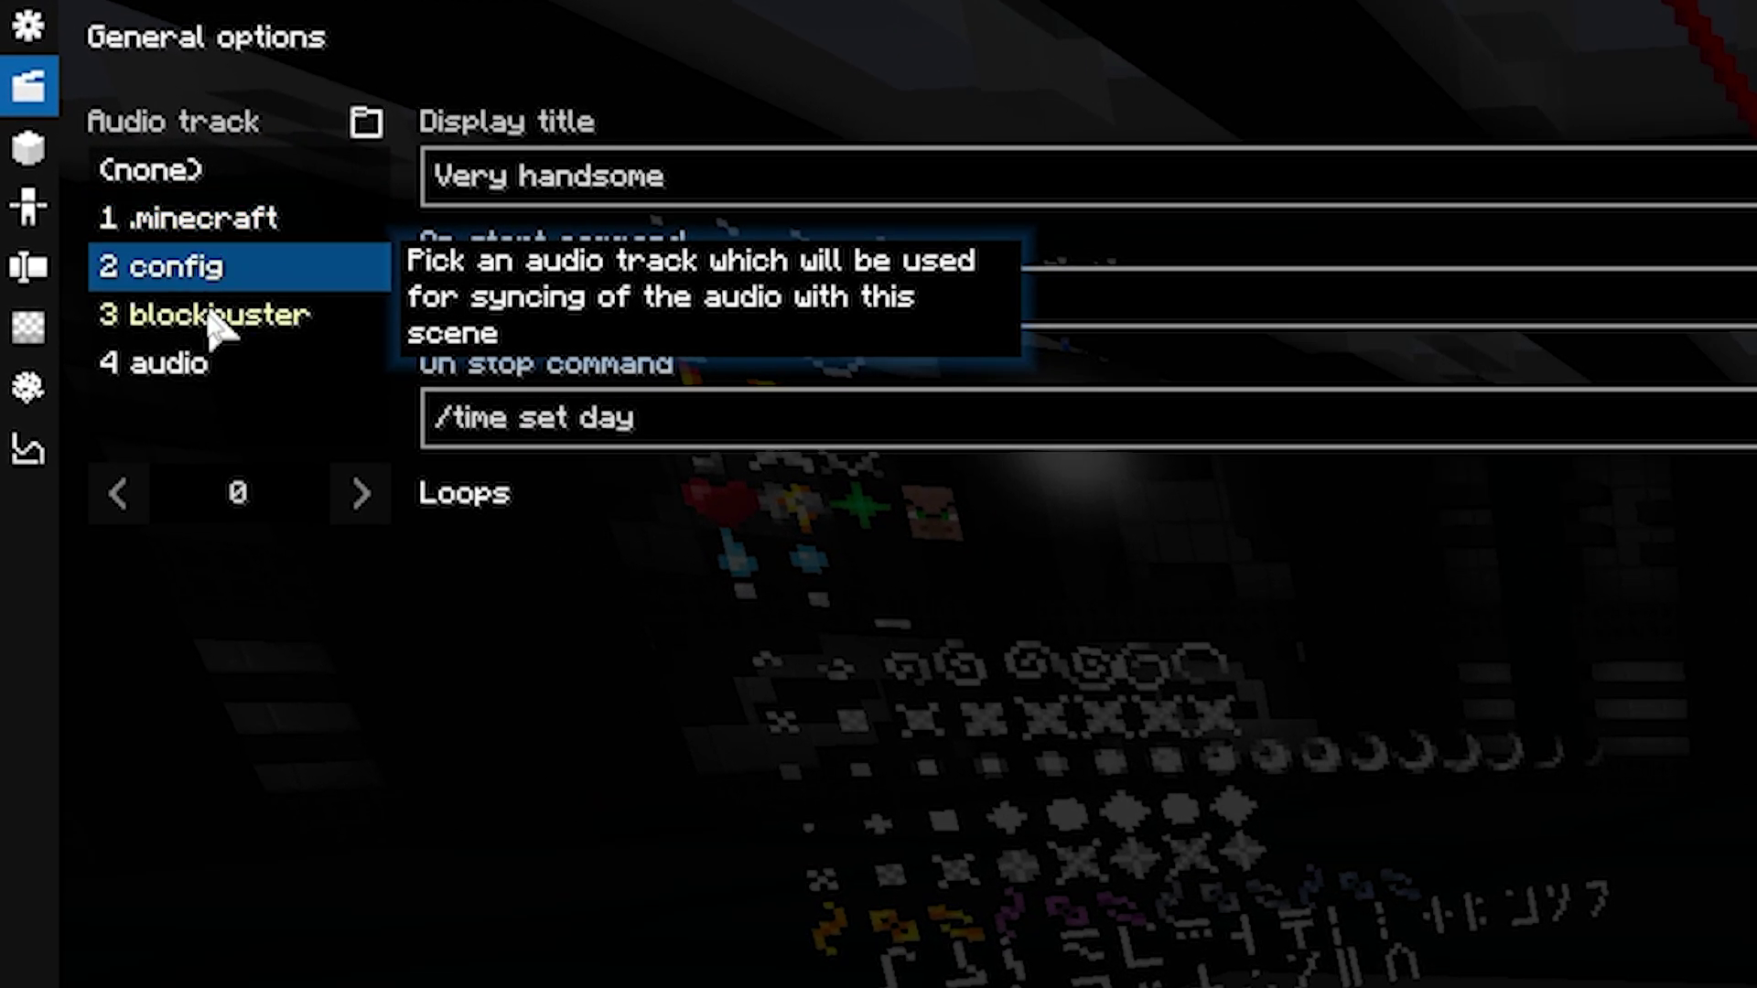
left_click(216, 332)
left_click(218, 366)
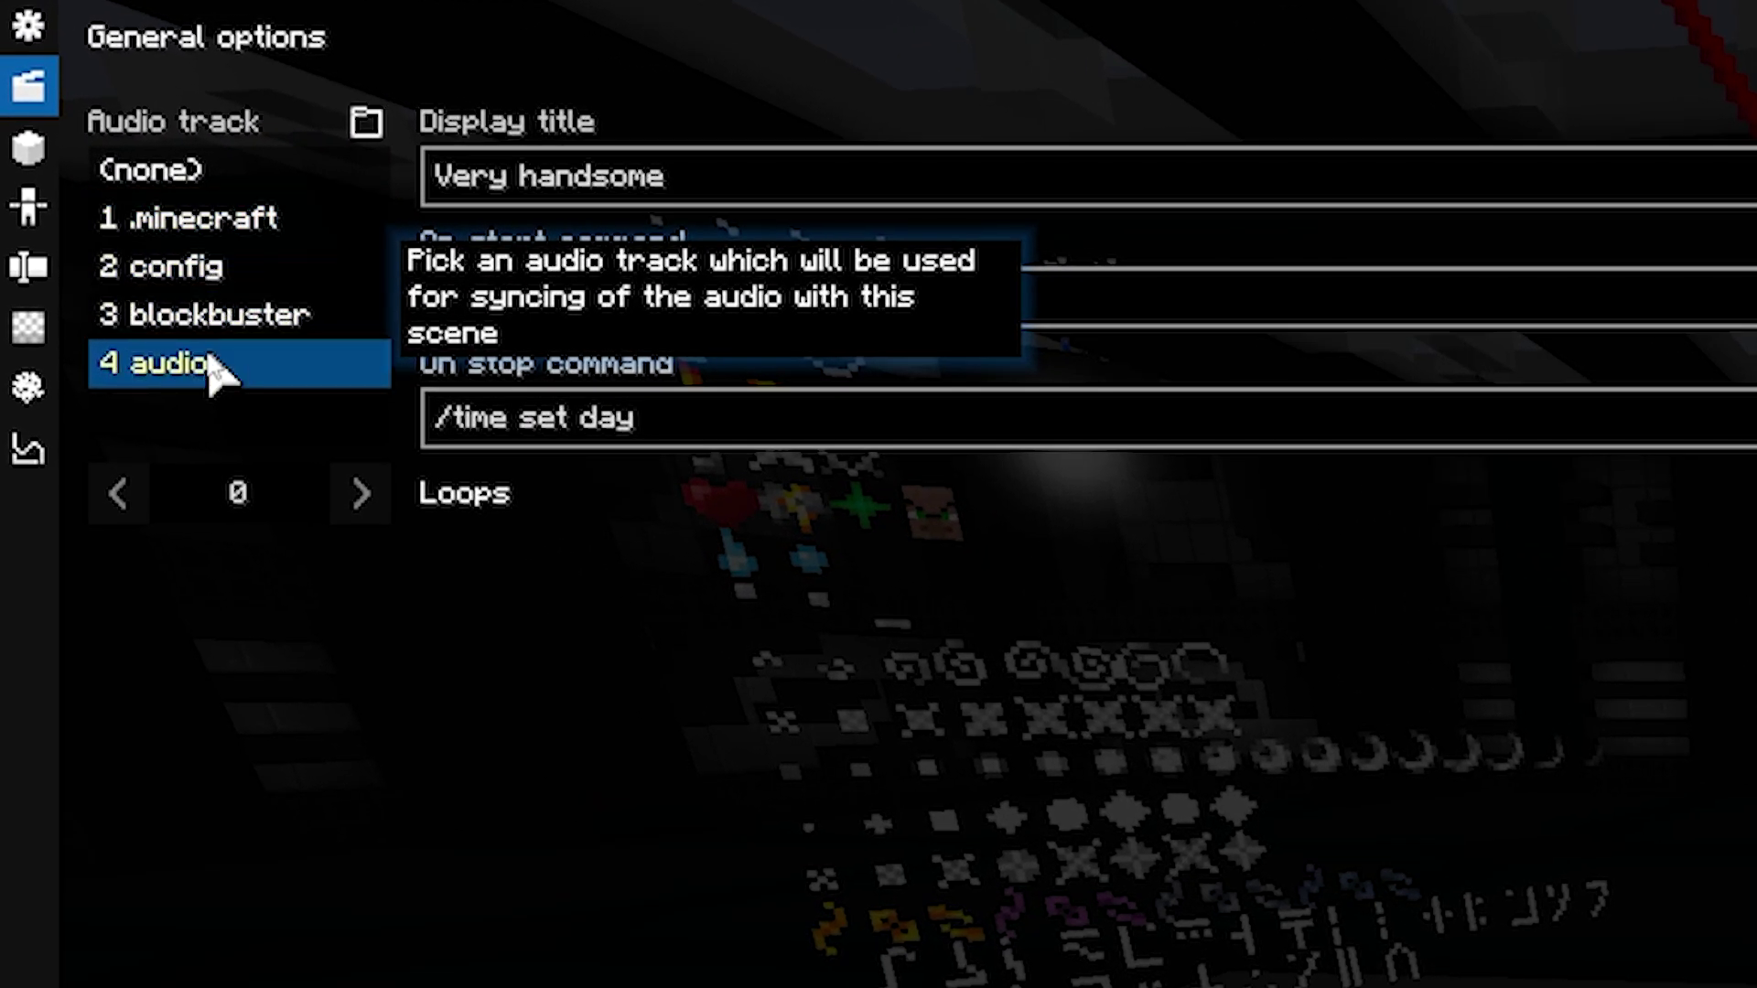
left_click(207, 173)
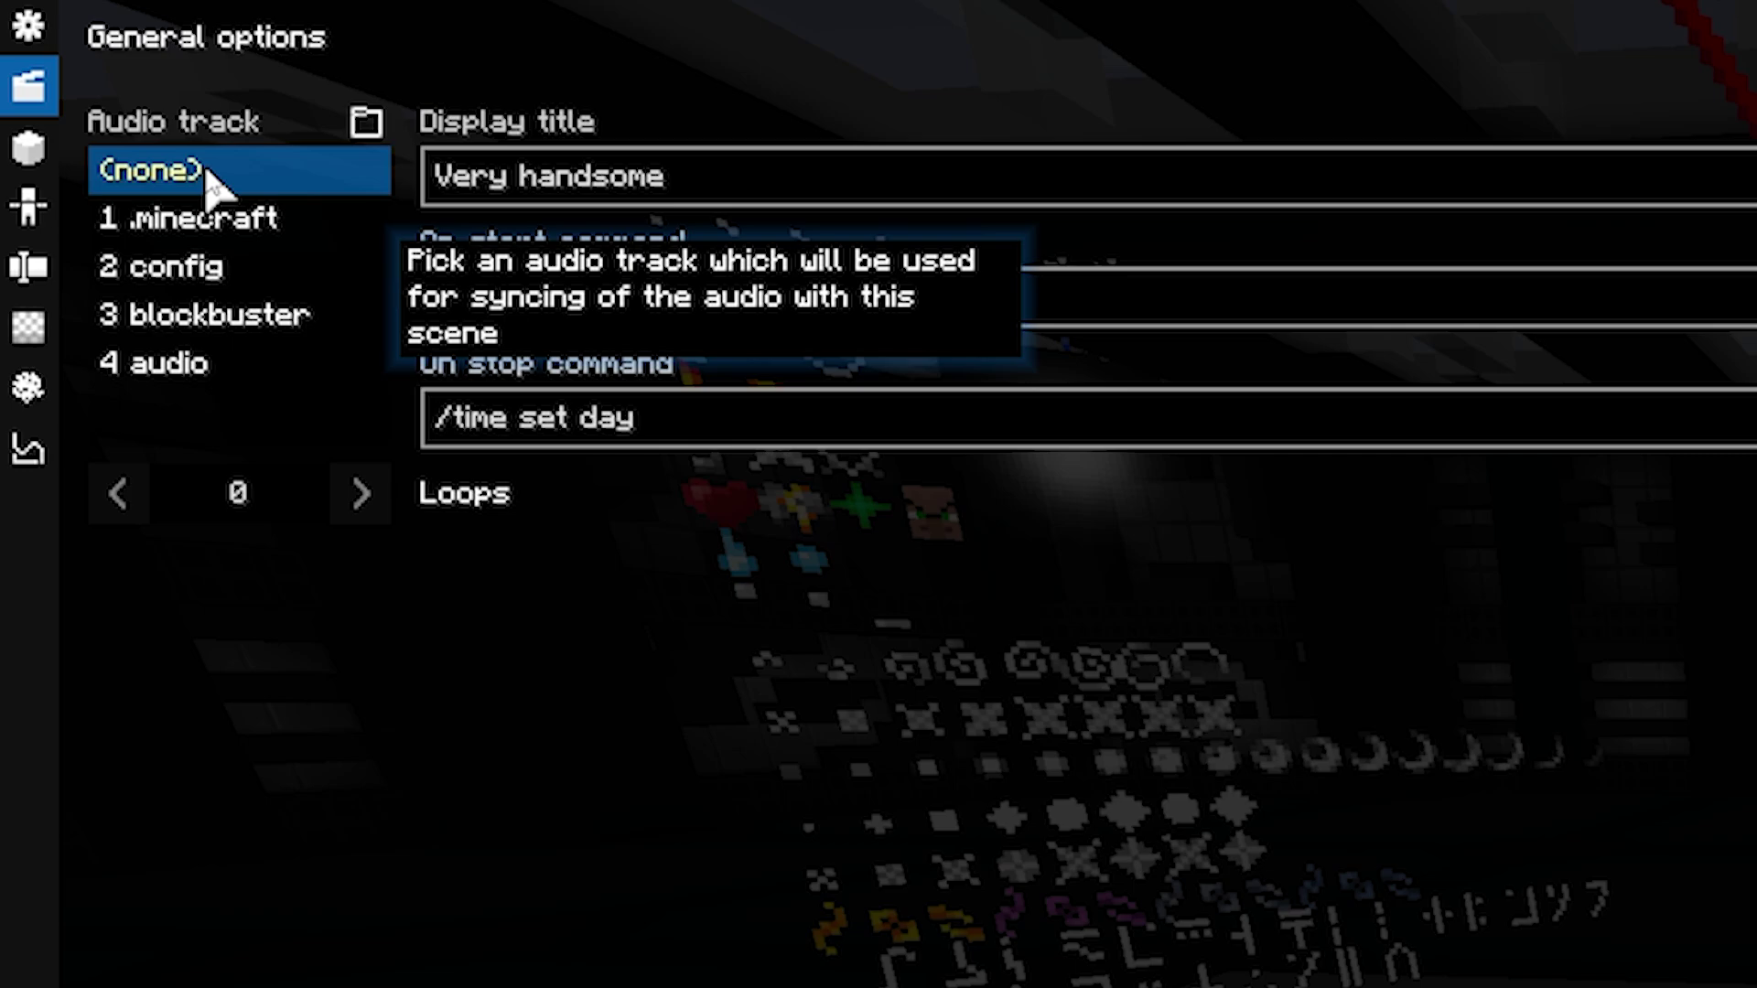